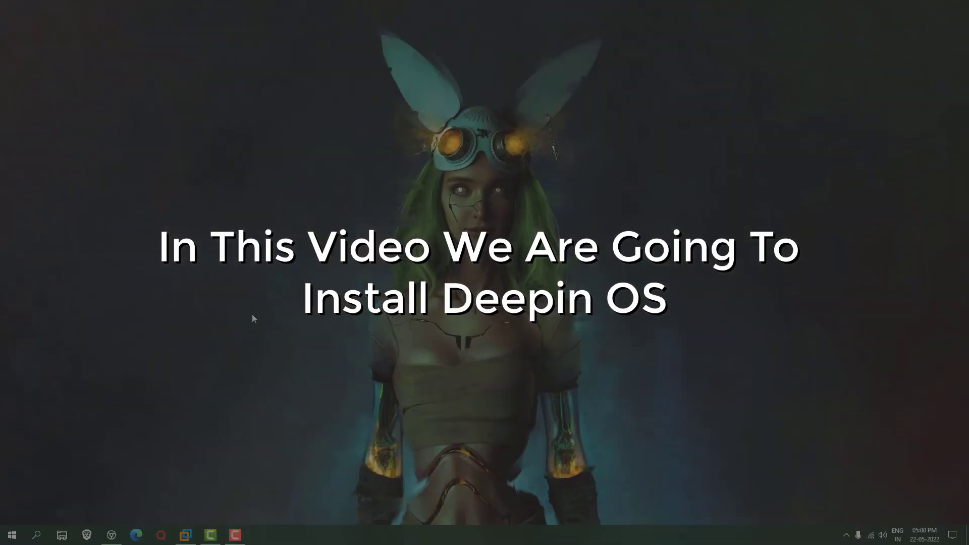
- Quick-format the TINY 11 1_0 (F:) USB drive as FAT32 and close the format dialog and file windows
click(62, 535)
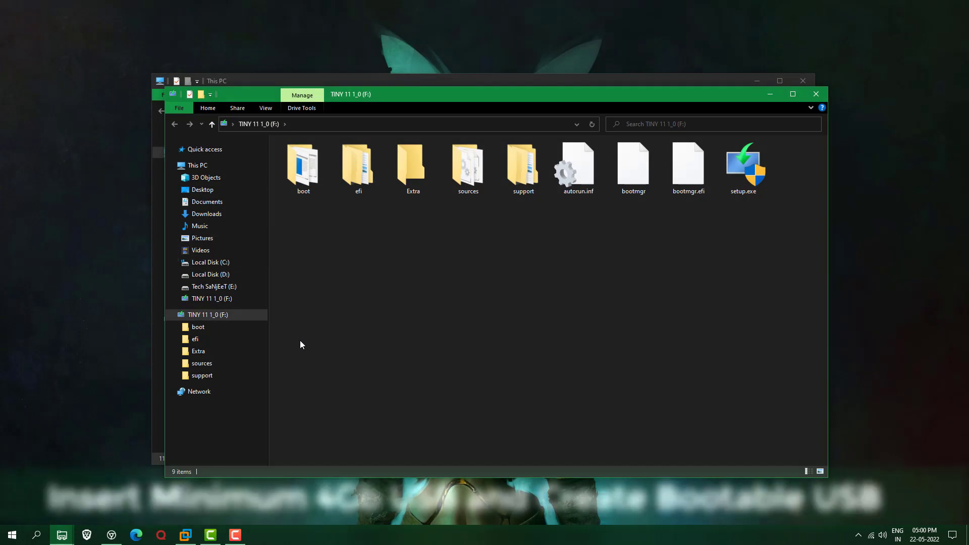
click(198, 165)
right_click(696, 241)
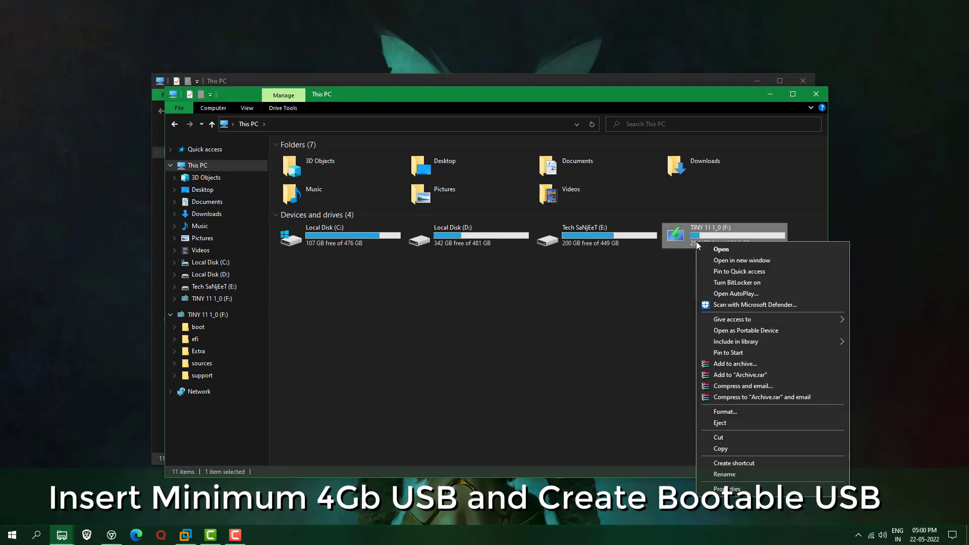
click(717, 412)
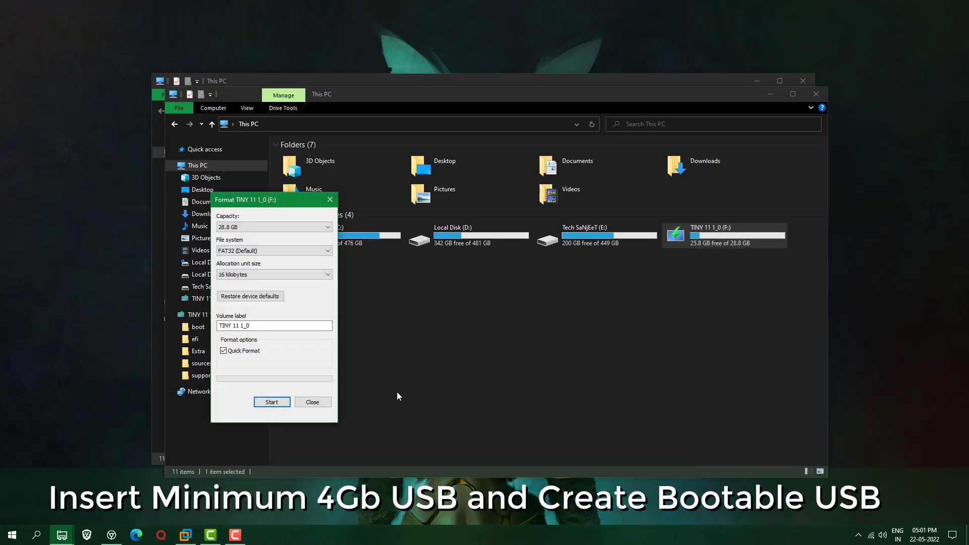
click(271, 402)
click(507, 270)
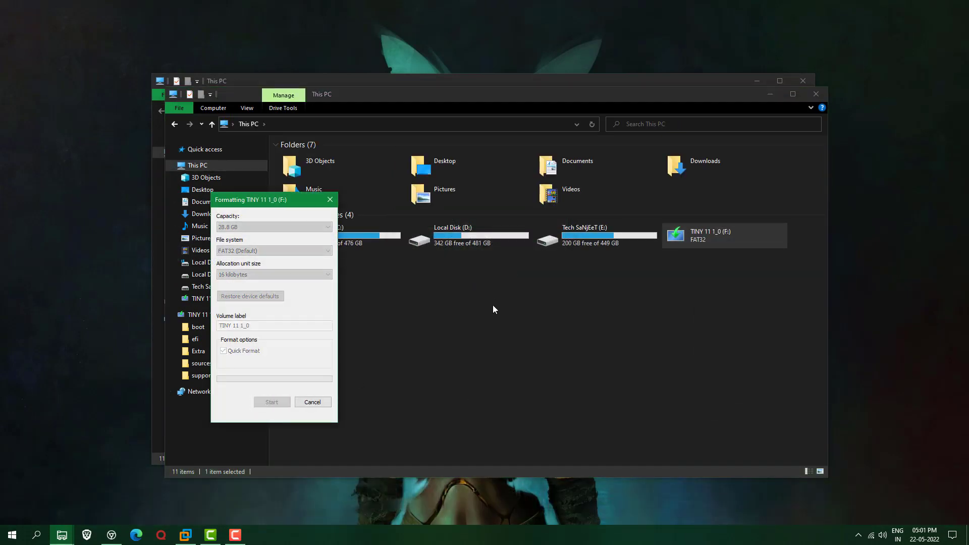
click(546, 269)
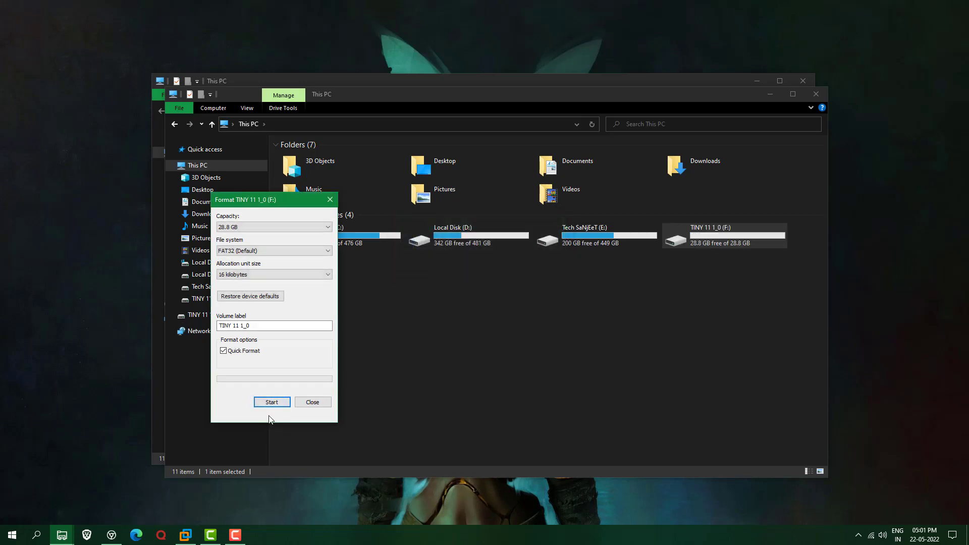
click(312, 402)
click(769, 93)
click(802, 81)
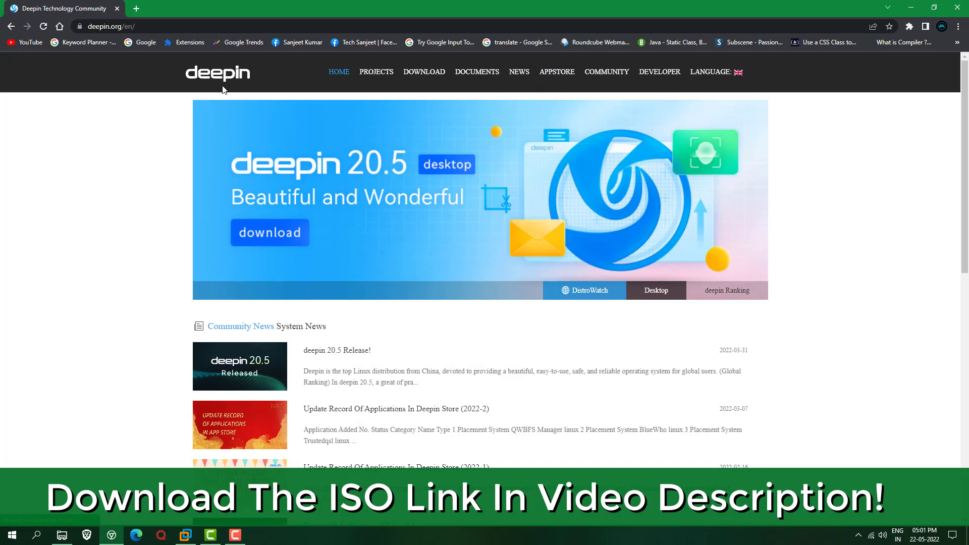
- Download deepin-desktop-community-20.5-amd64.iso through the deepin site's Google Drive mirror and show the downloaded file in its folder
click(270, 236)
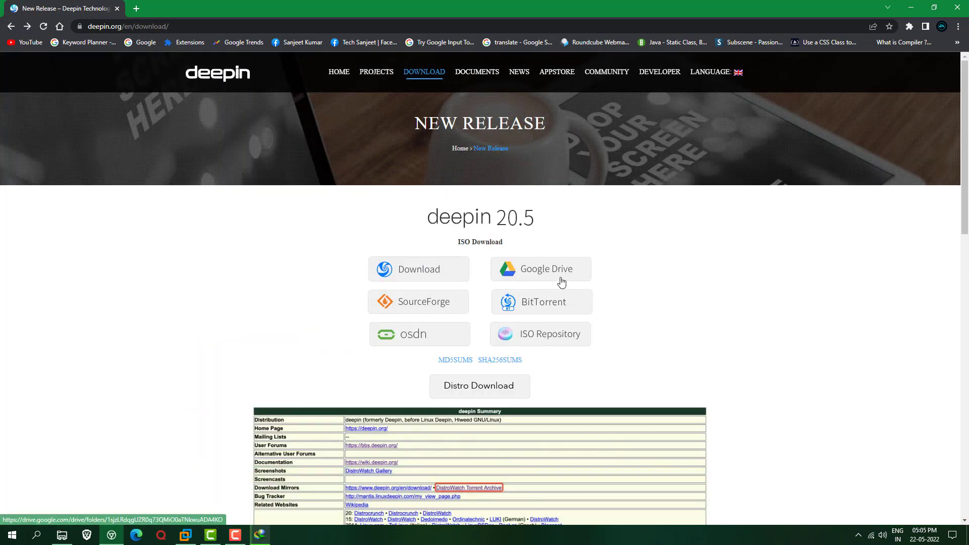
click(562, 282)
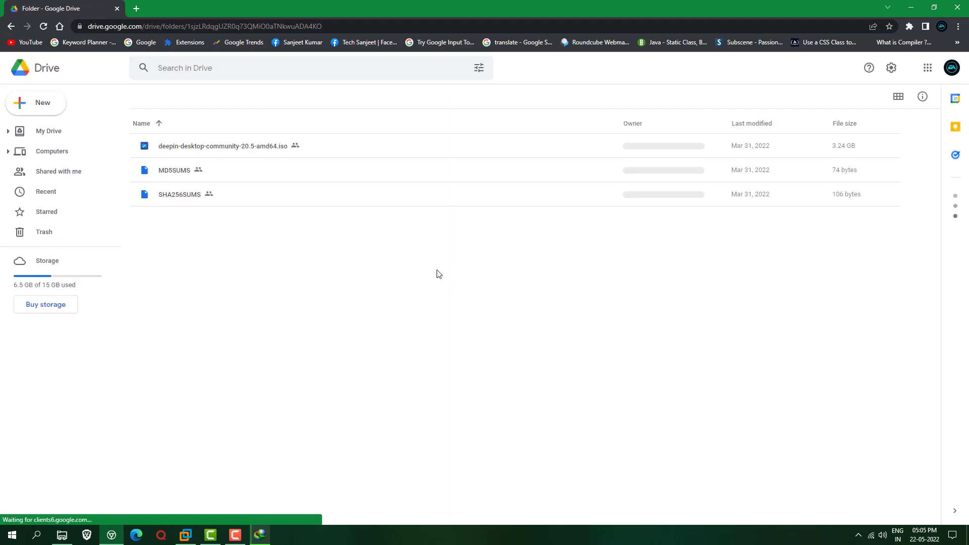
click(261, 147)
right_click(261, 146)
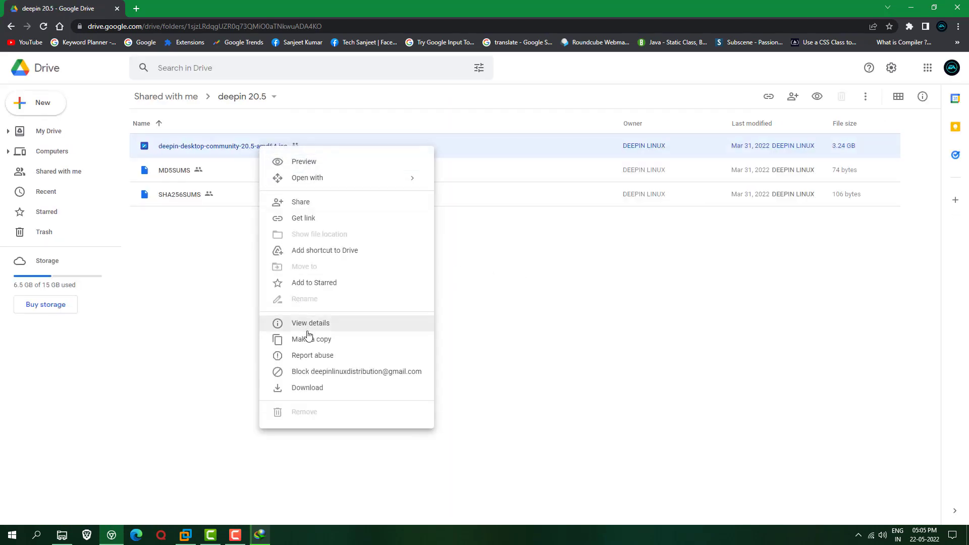
click(314, 390)
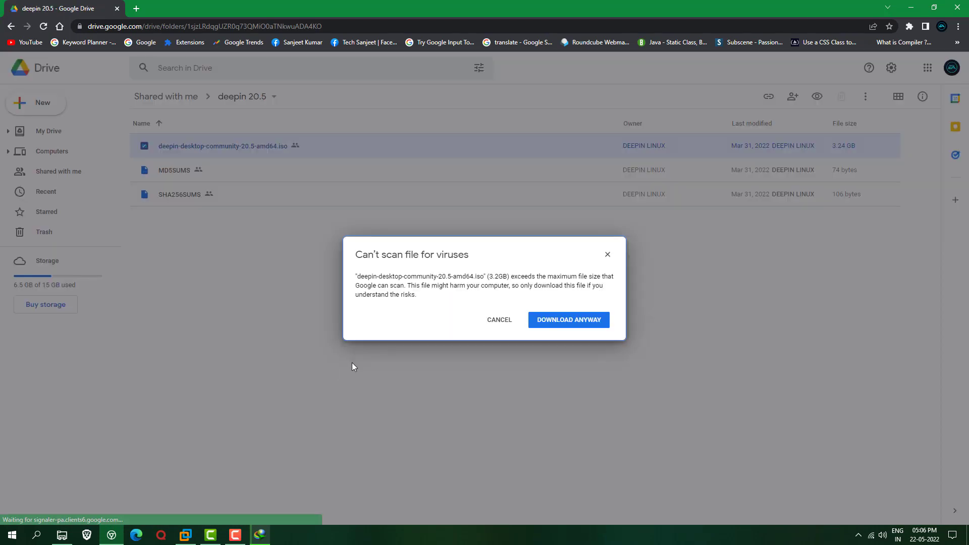
click(554, 324)
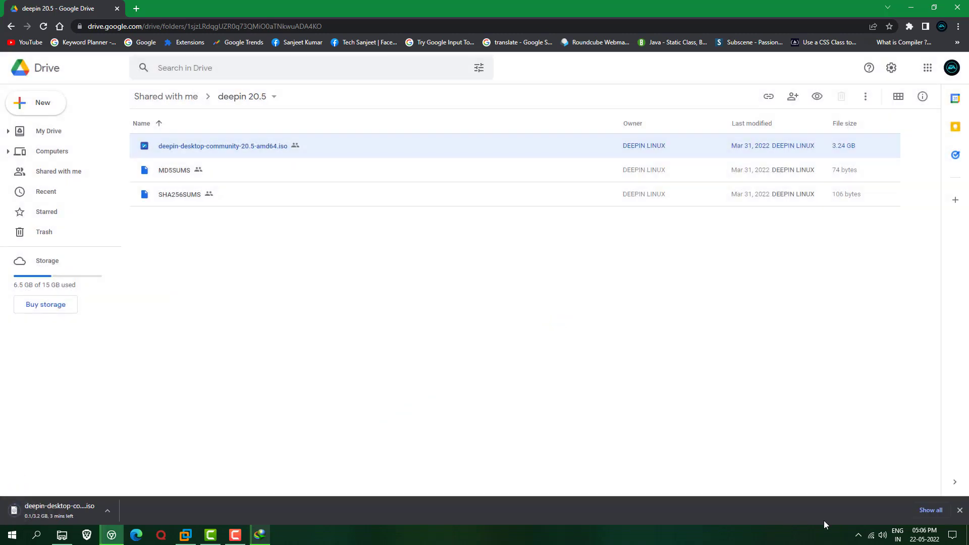
click(919, 511)
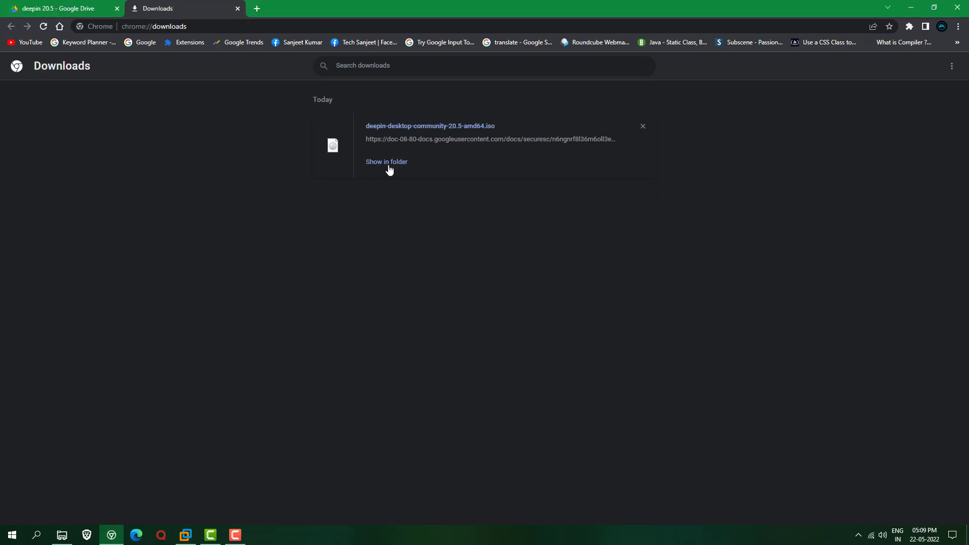
click(388, 163)
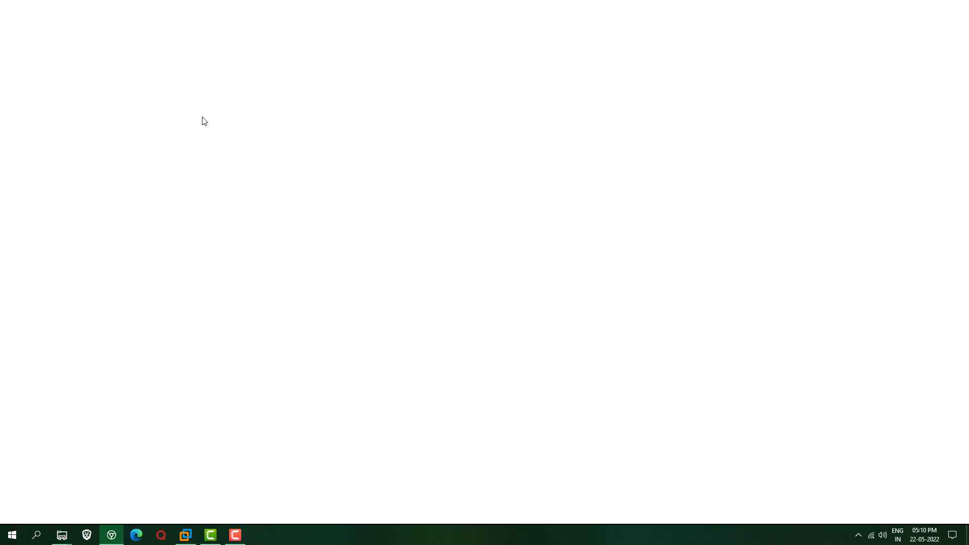
- Search the web for rufus
text(ru)
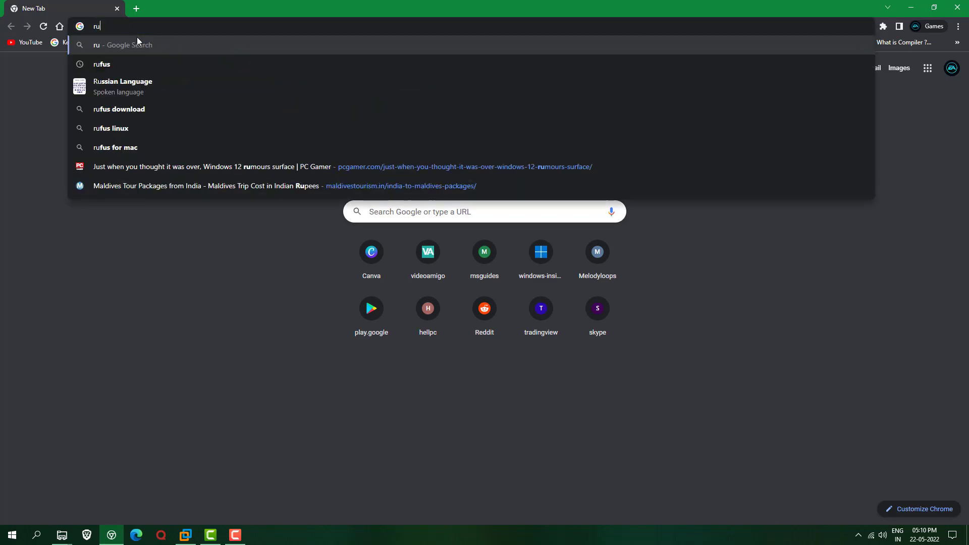
key(Down)
key(Return)
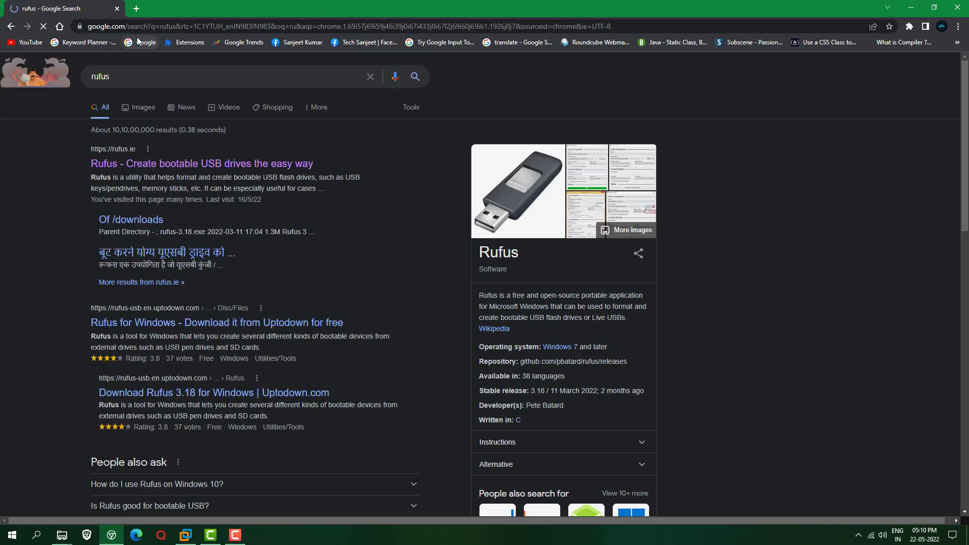
- Download Rufus 3.18 from rufus.ie and set the file to open when the download is done
scroll(344, 363, down, 5)
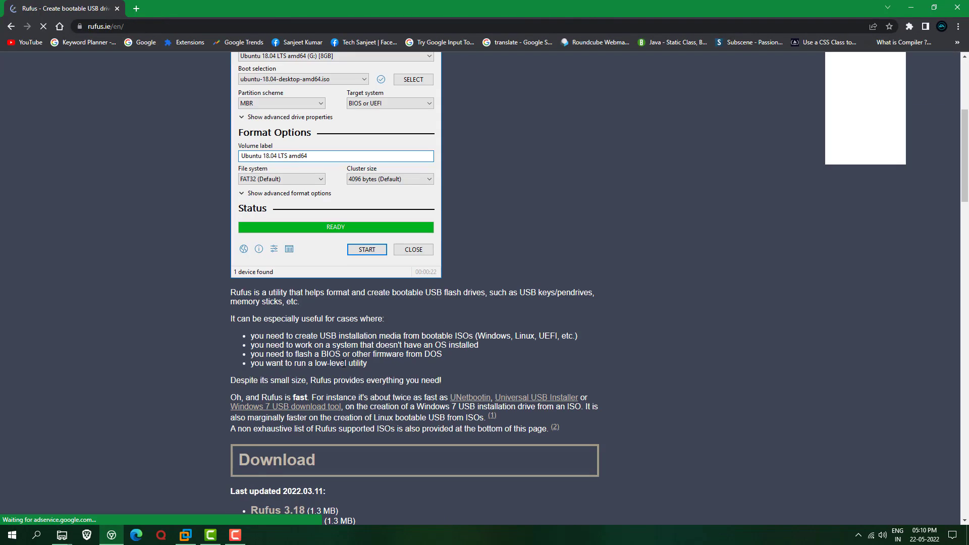
scroll(281, 359, down, 3)
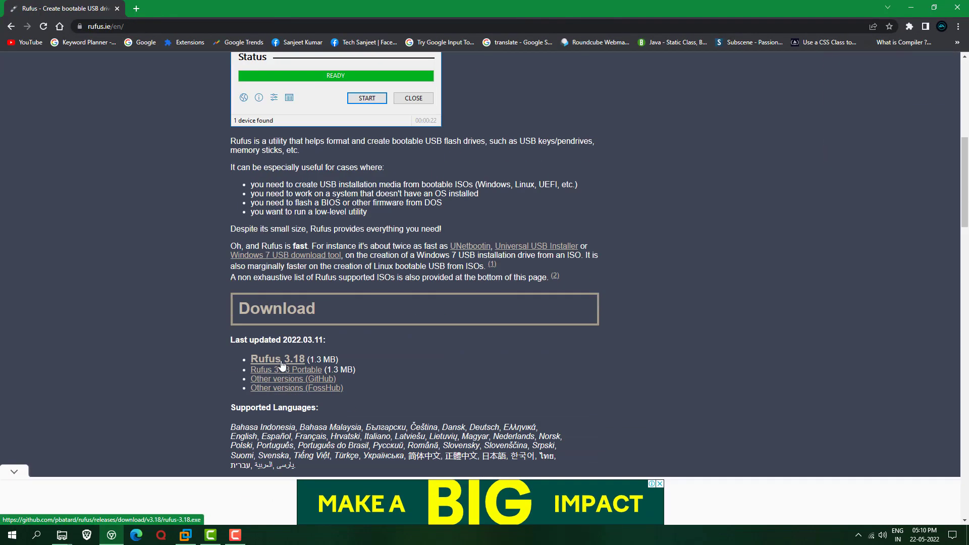
click(280, 359)
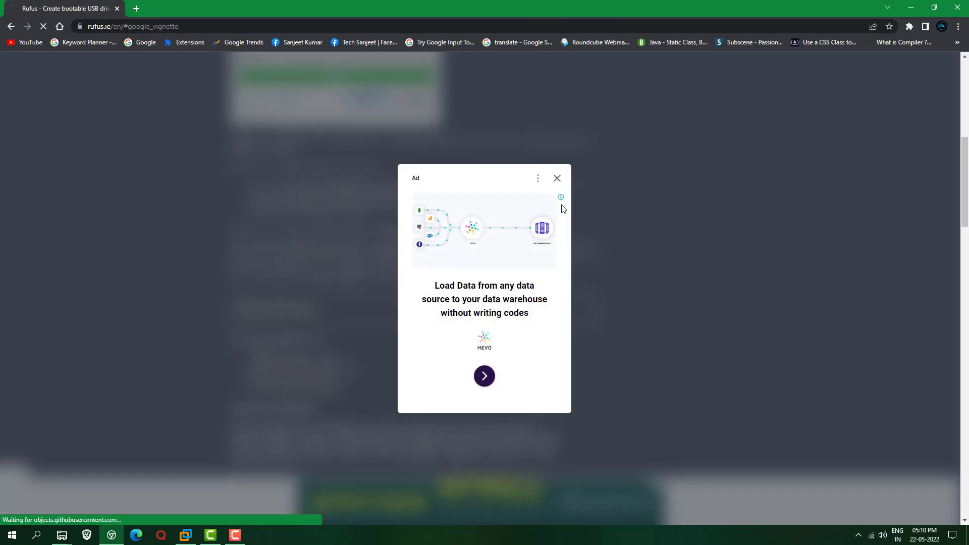
click(111, 508)
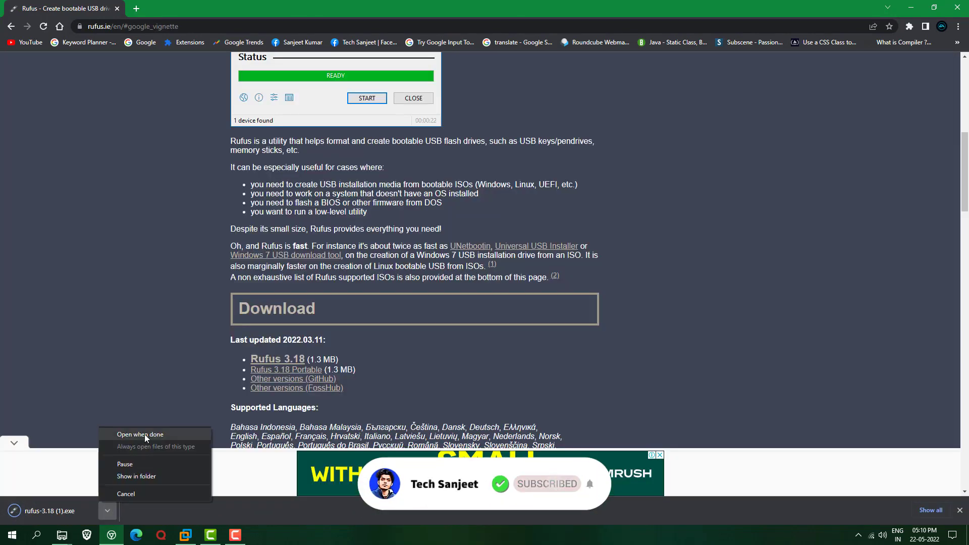
click(145, 434)
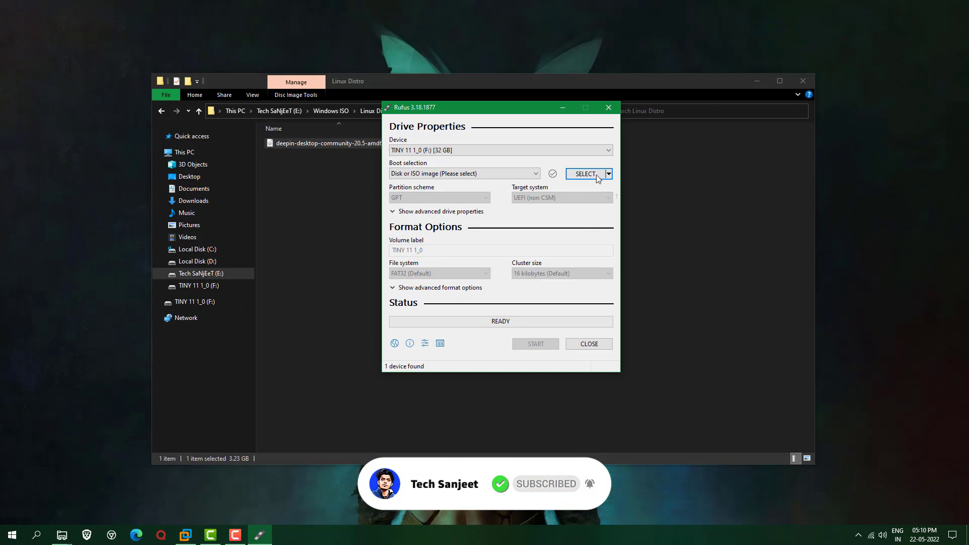
- Load deepin-desktop-community-20.5-amd64.iso as the boot image in Rufus
click(585, 174)
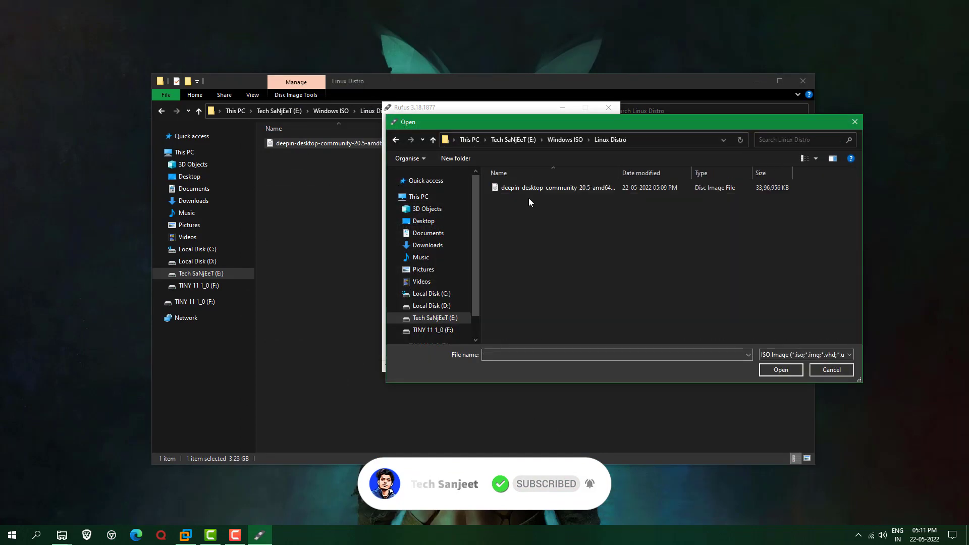
click(514, 188)
double_click(513, 188)
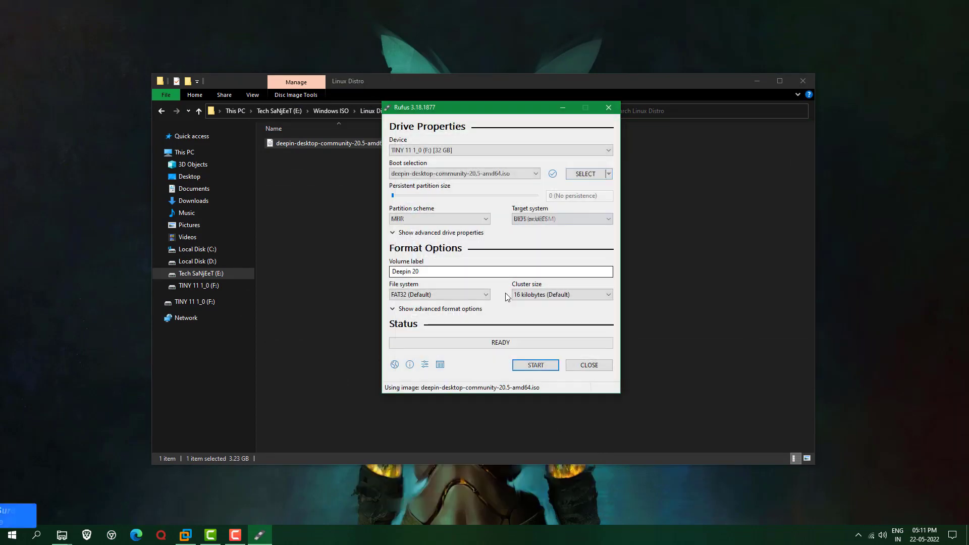
- Write the deepin image to the USB drive, accepting the Syslinux download and the data erasure, and close Rufus
click(534, 364)
click(557, 315)
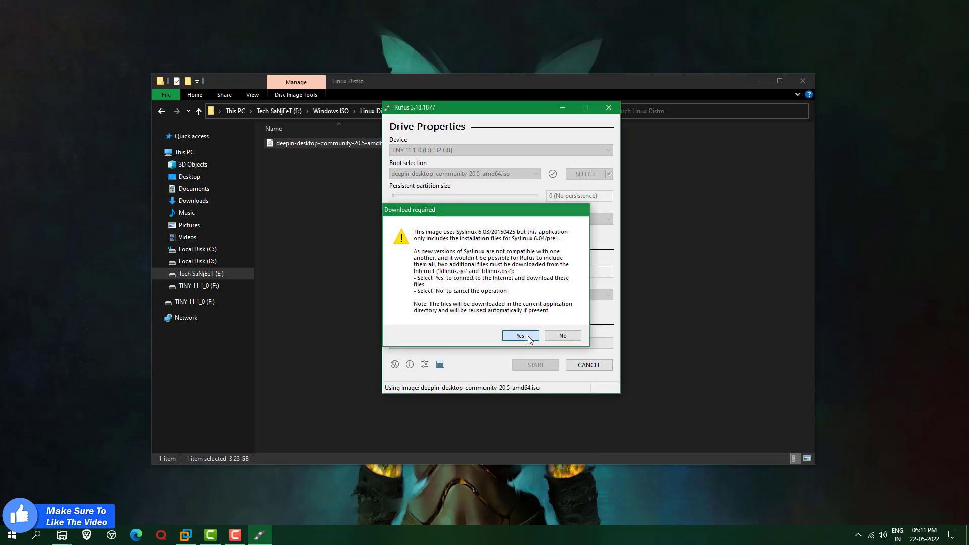
click(528, 335)
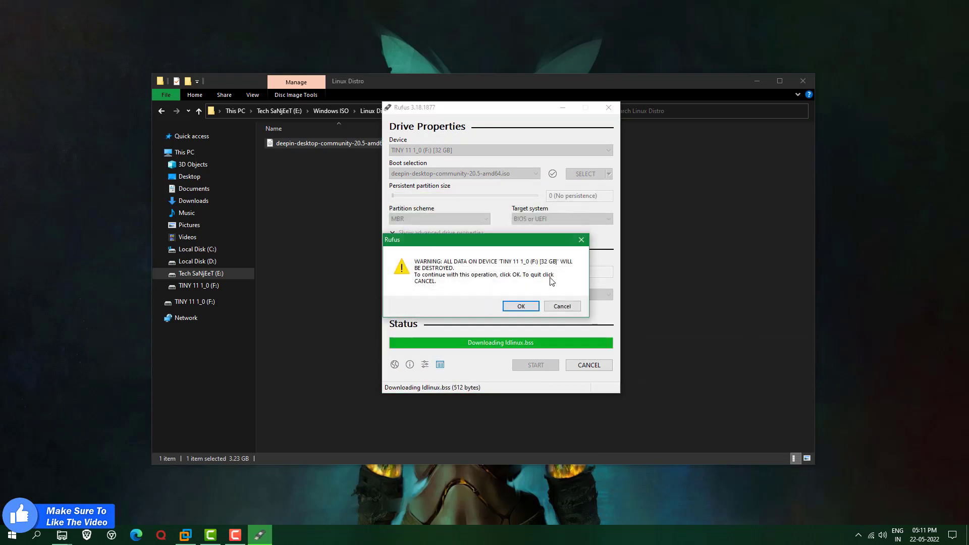
click(526, 304)
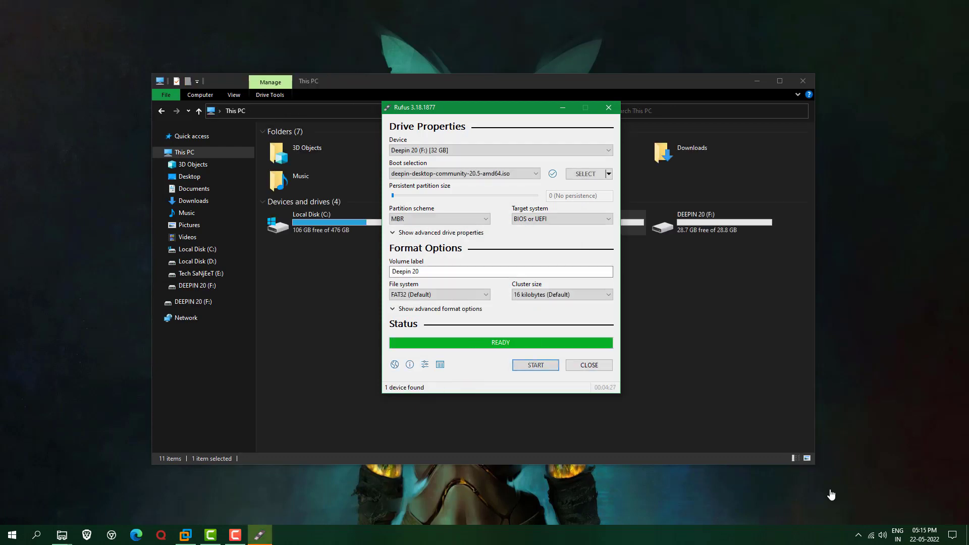
click(589, 365)
- Refresh the drive list and examine the files written to the DEEPIN 20 (F:) drive
right_click(656, 296)
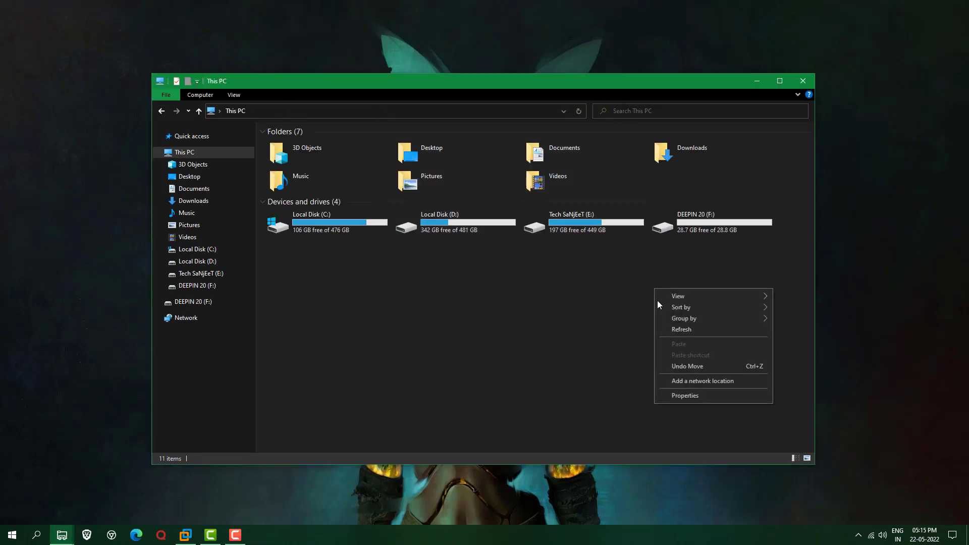
click(665, 327)
double_click(701, 223)
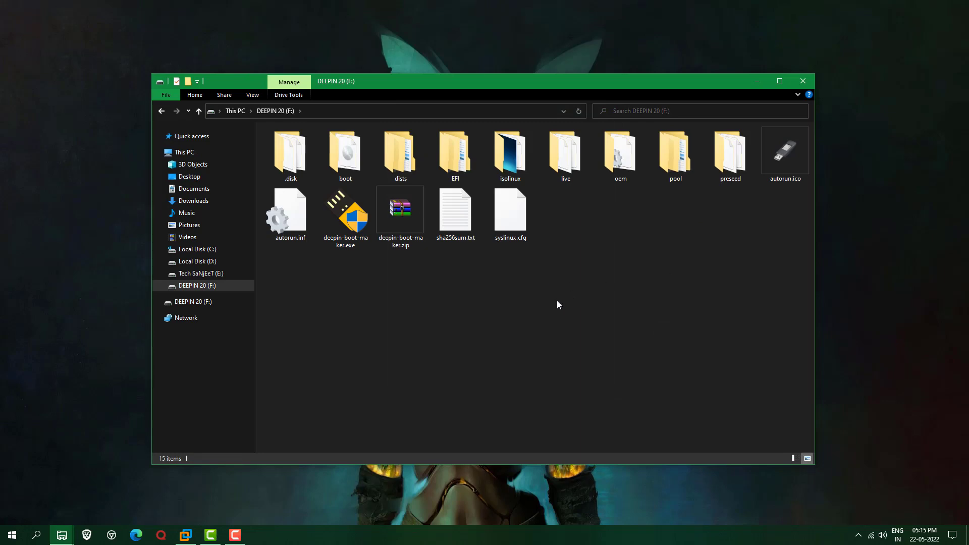
right_click(637, 259)
click(649, 298)
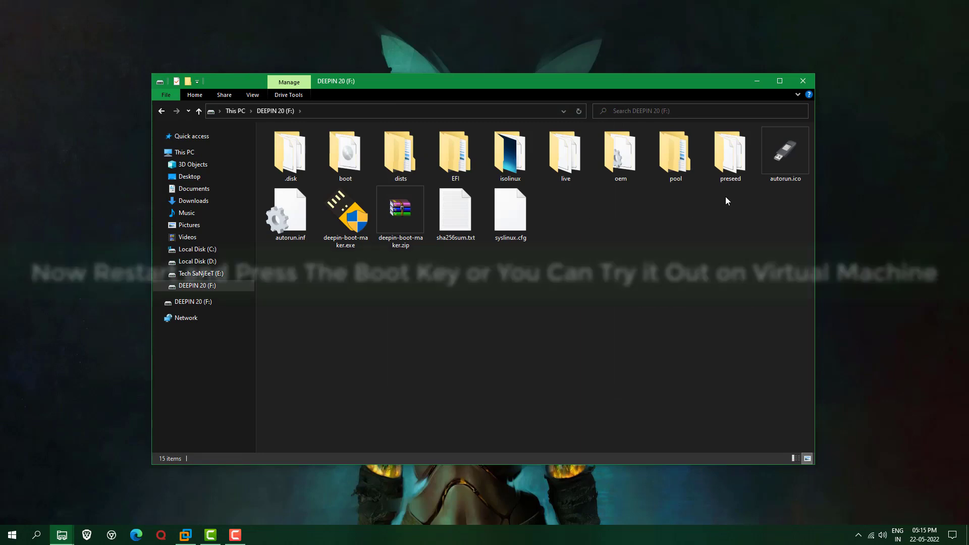
- Close the drive window and open the Windows power options
click(801, 82)
click(21, 532)
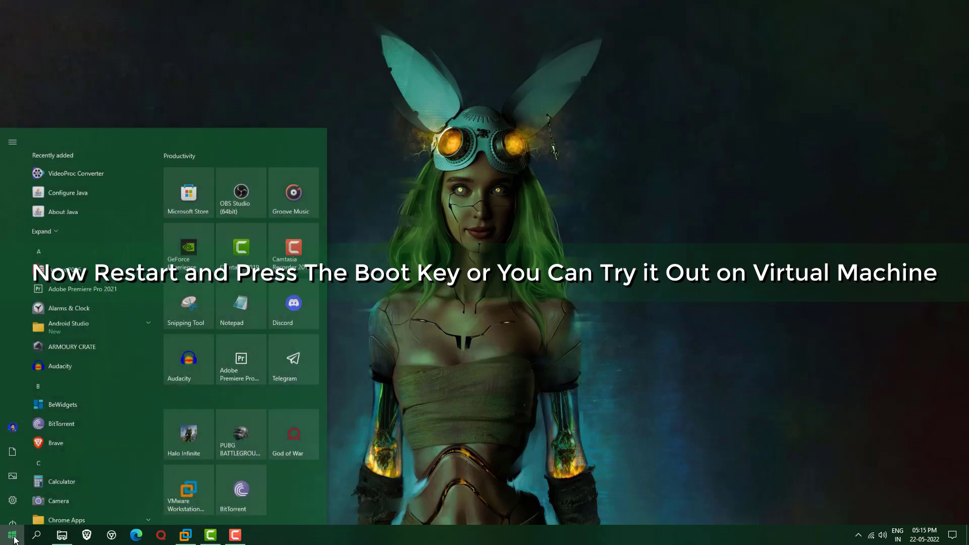
click(18, 513)
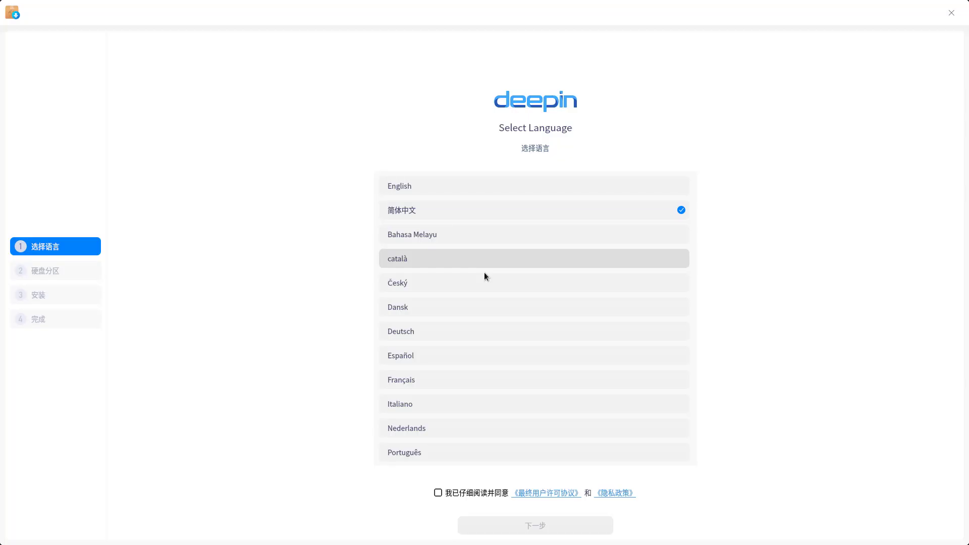
- Set the deepin installer language to English, accept the license agreement and privacy policy, and continue to partitioning
click(432, 186)
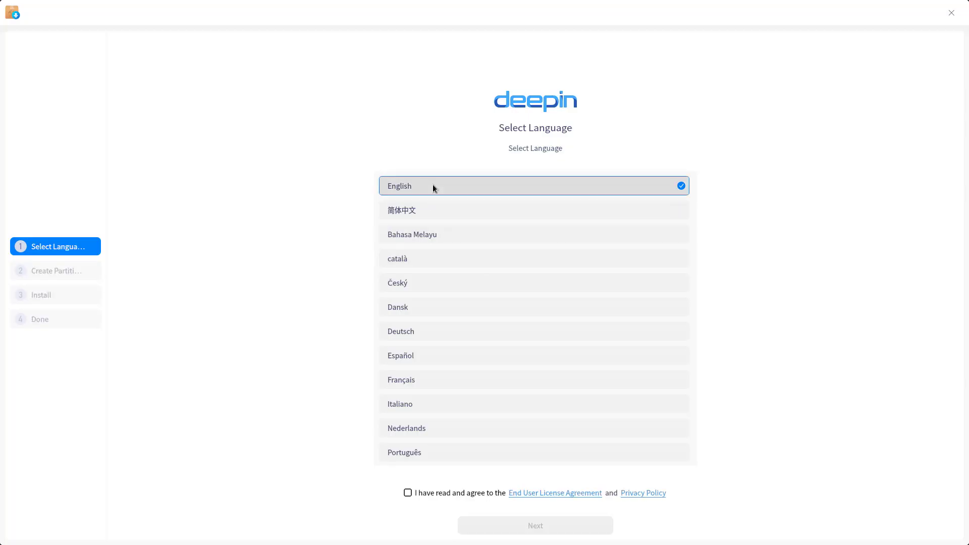
click(407, 492)
click(504, 526)
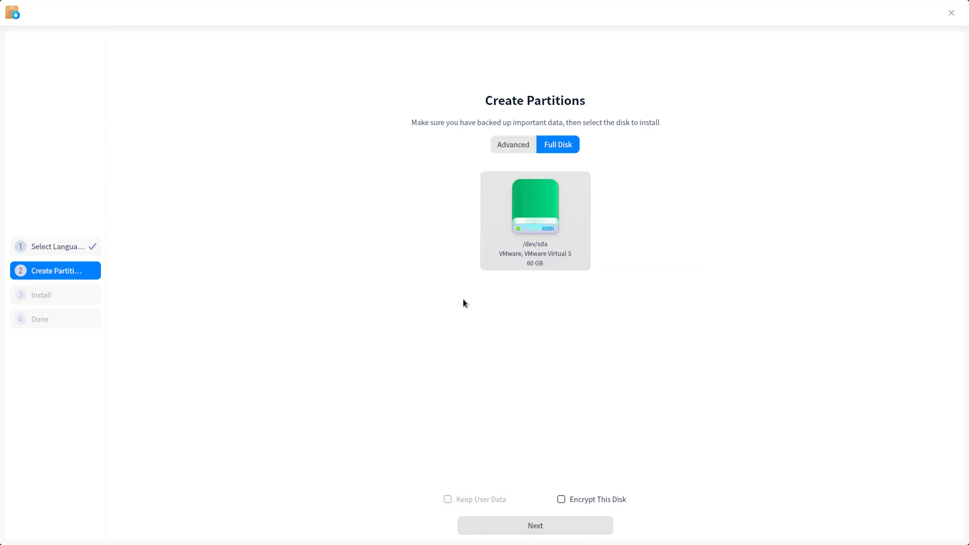
- Select the /dev/sda disk for a full-disk installation, enable disk encryption, and enter and confirm the encryption password
click(513, 233)
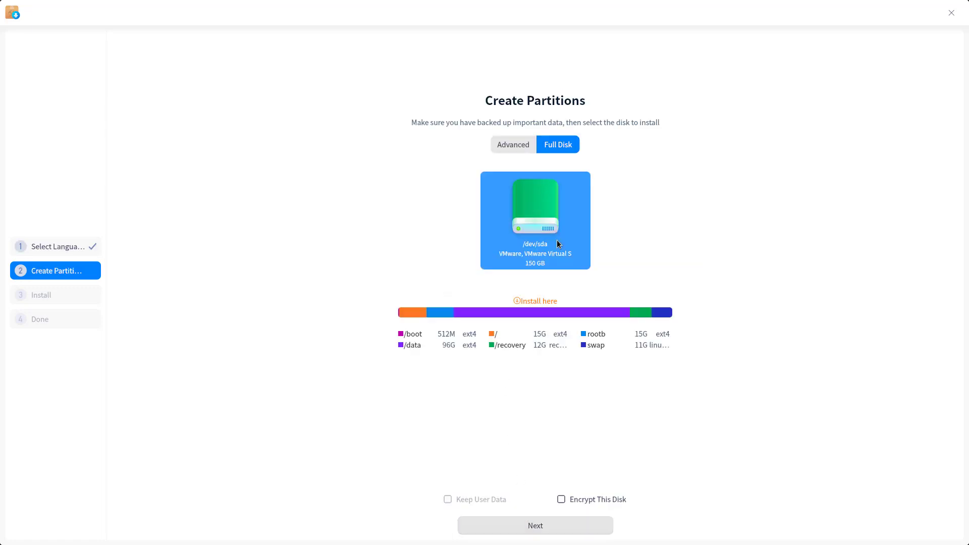
click(561, 499)
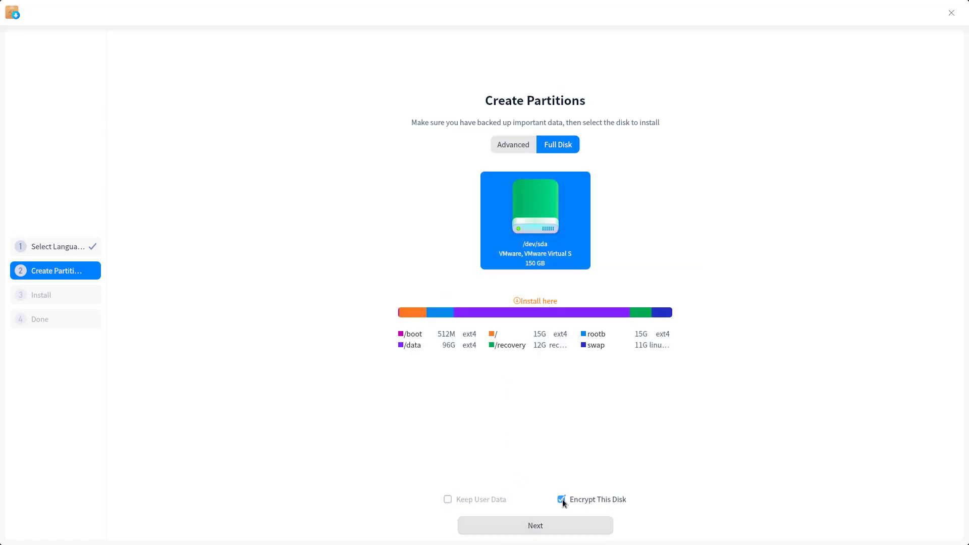
click(476, 525)
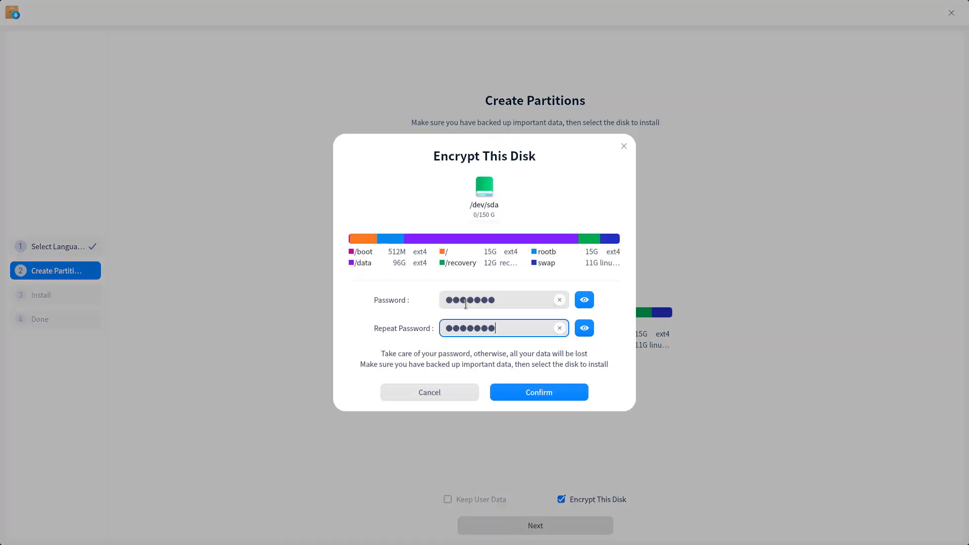
click(506, 391)
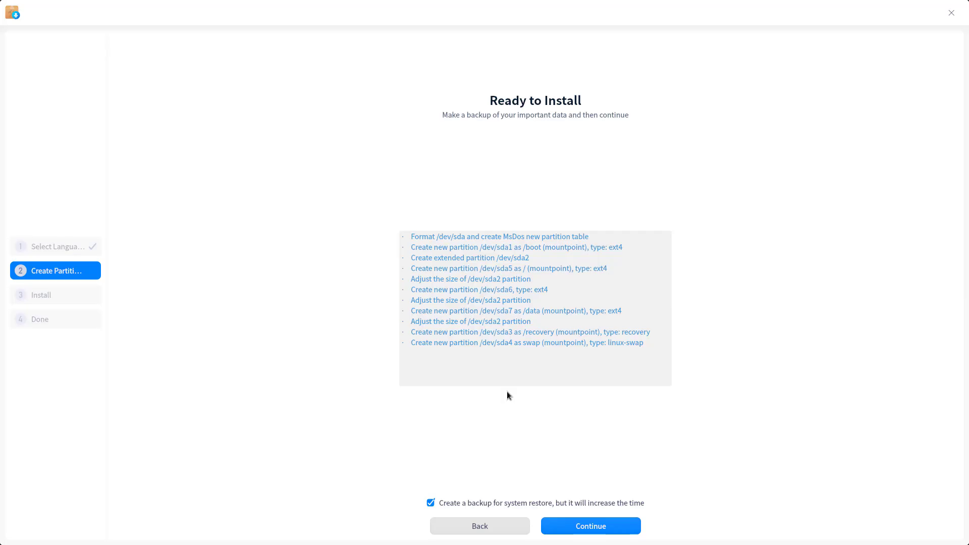
- Install the system with a backup for system restore and reboot the computer
click(573, 528)
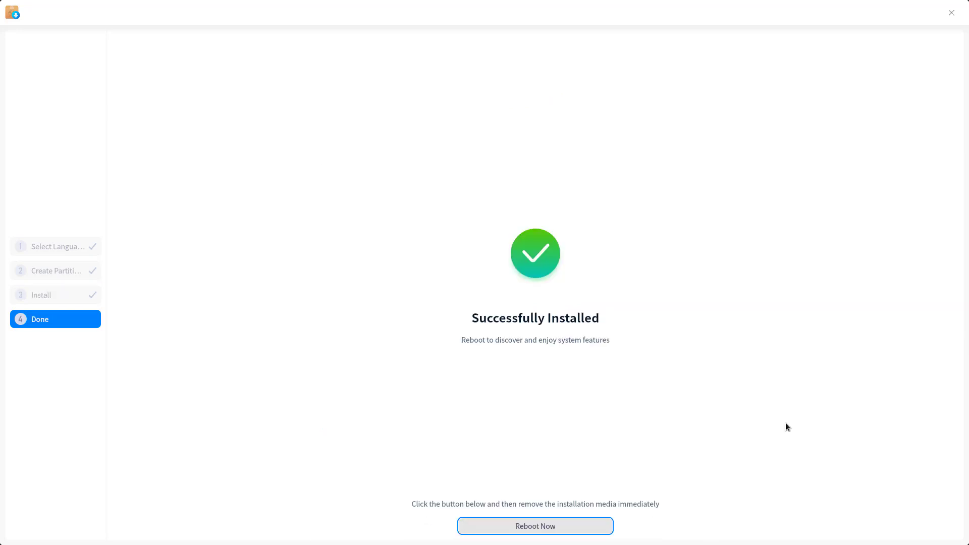
click(496, 530)
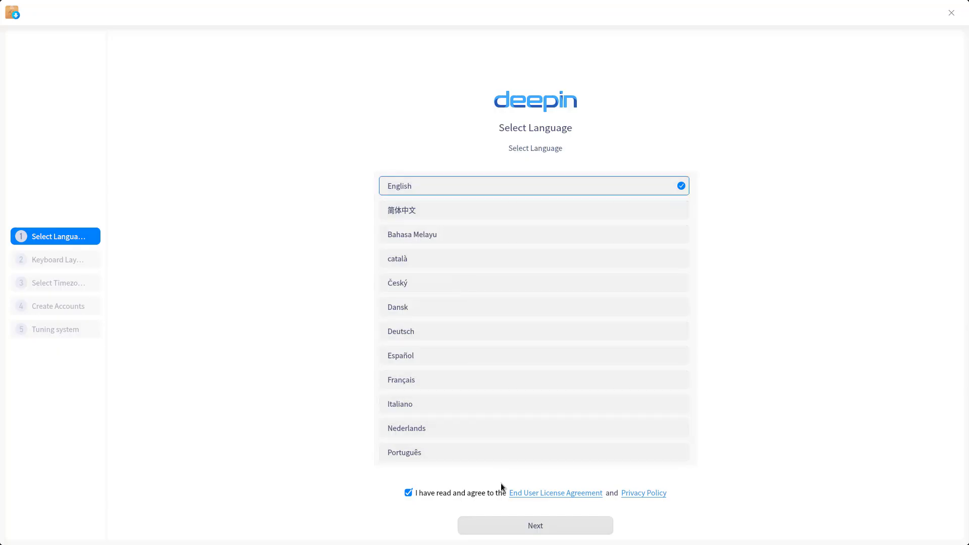
- Accept English and the America/Scoresbysund timezone, and create the account with the horse avatar, a username, a computer name and the account password
click(522, 525)
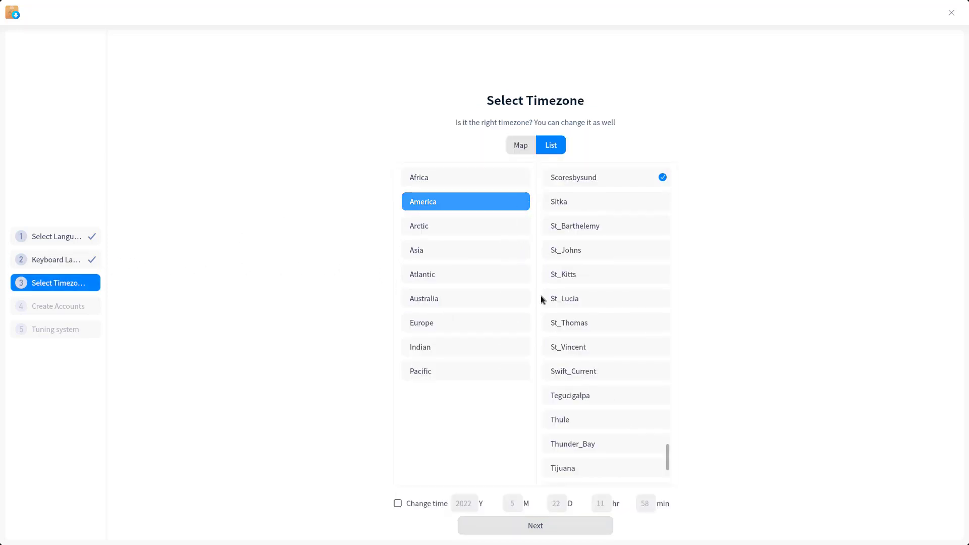
click(478, 532)
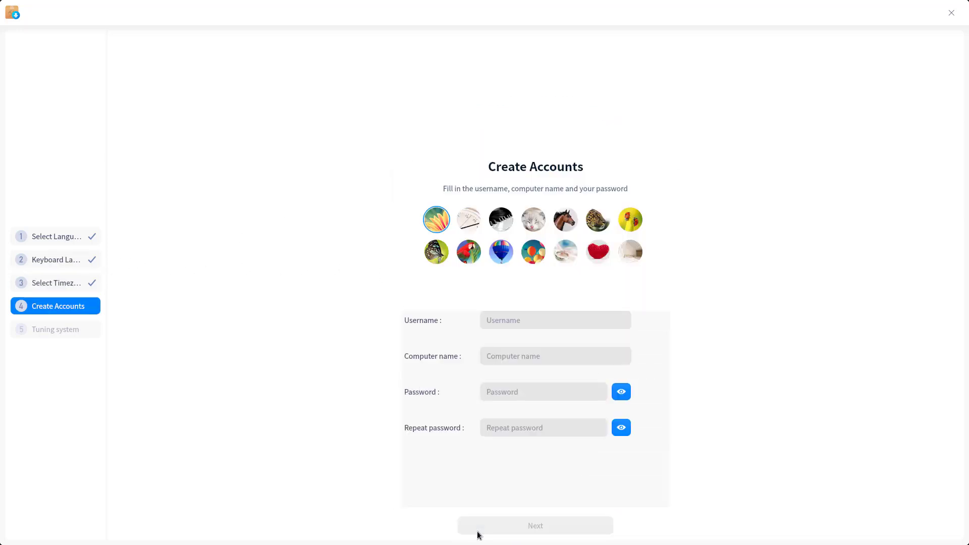
text(******)
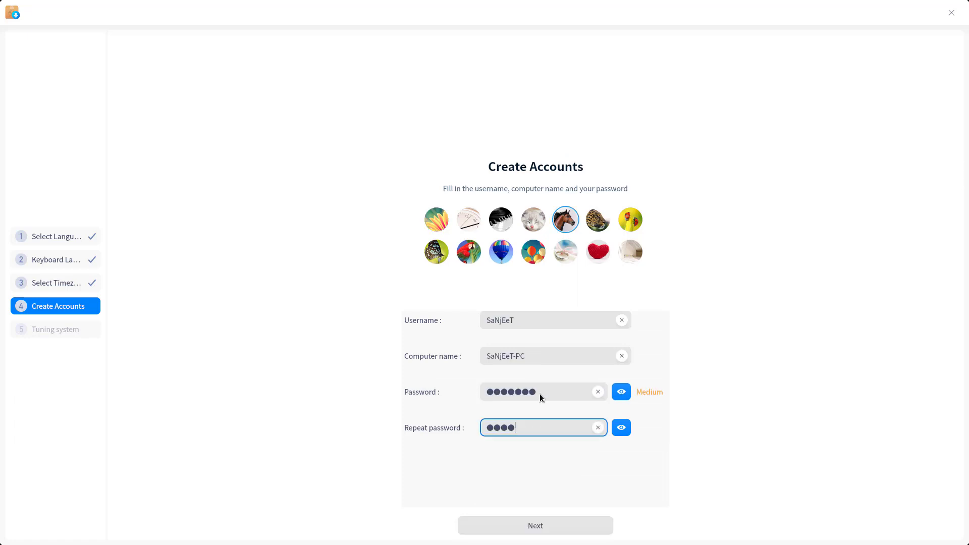
text(*)
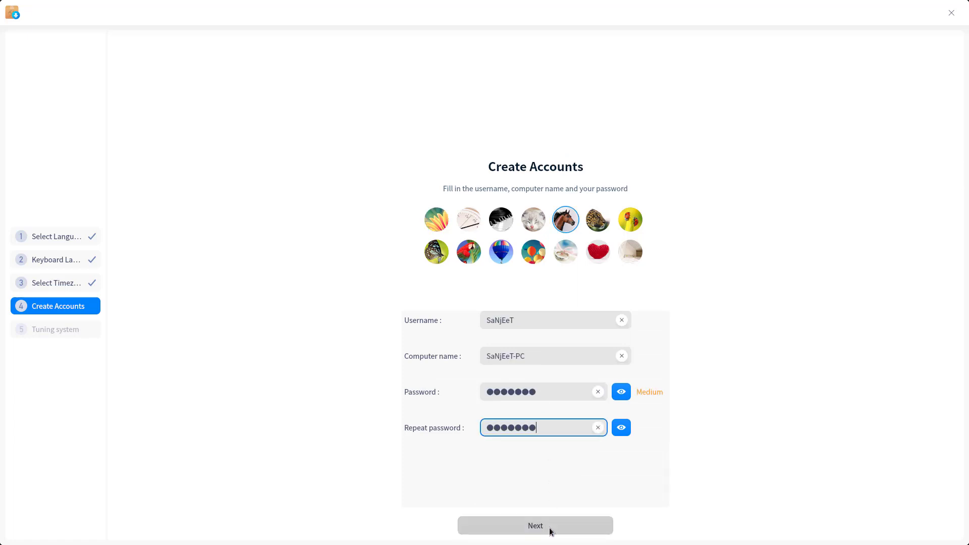
click(549, 528)
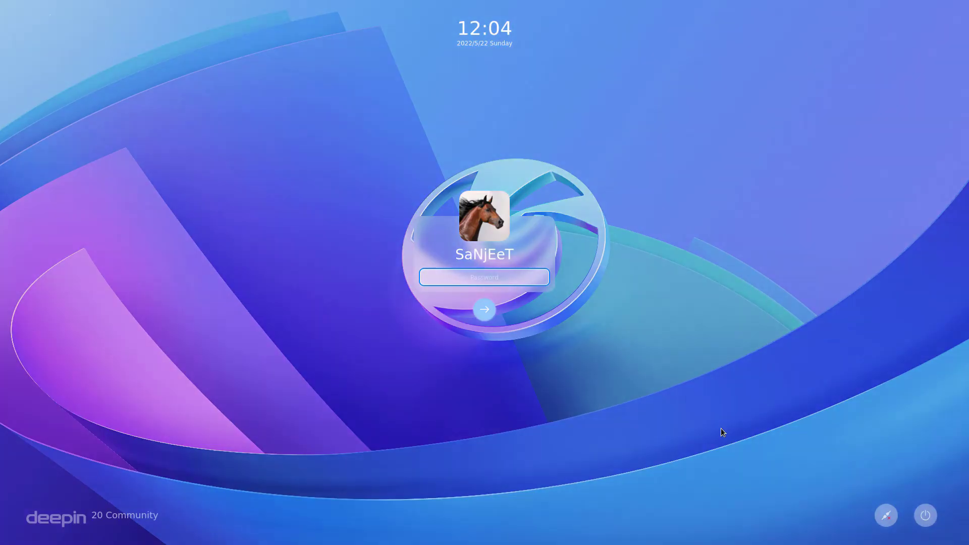
- Log in with the account password and start the desktop in Effect Mode
text(***)
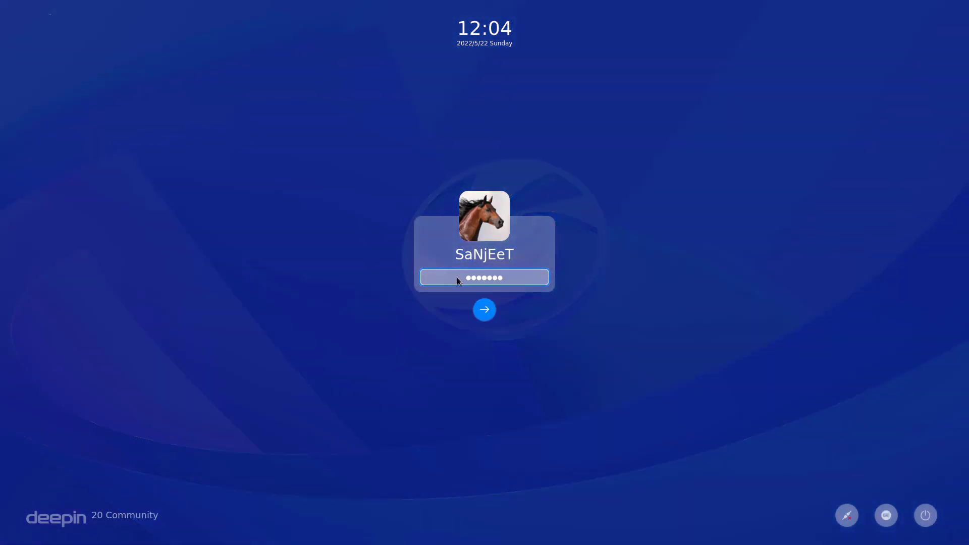
click(478, 305)
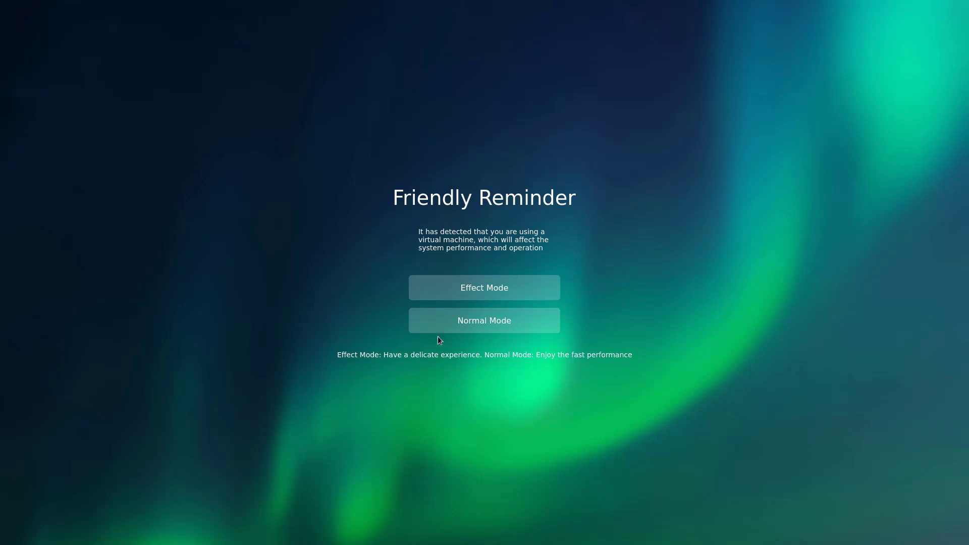
click(496, 293)
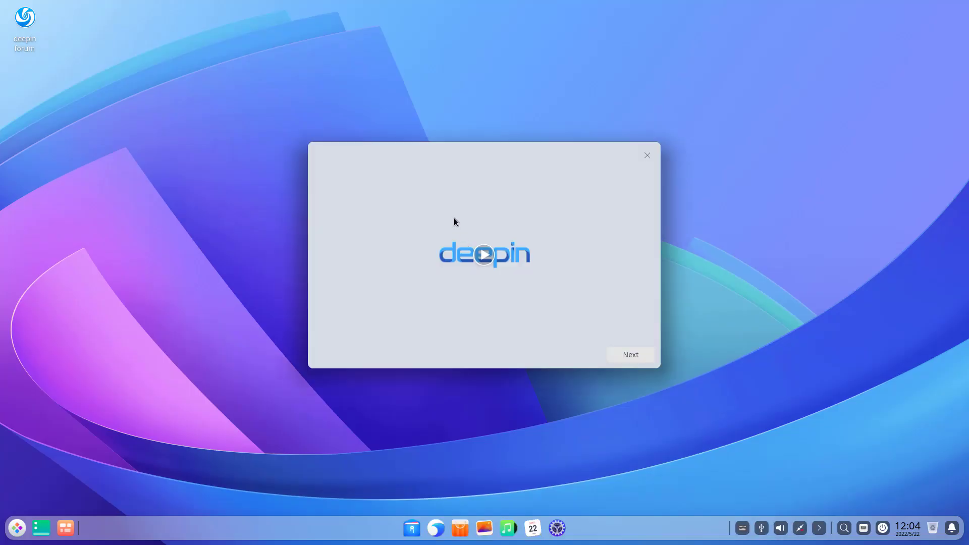
- Play the welcome video and set the desktop mode to Fashion Mode after comparing it with Efficient Mode
click(483, 256)
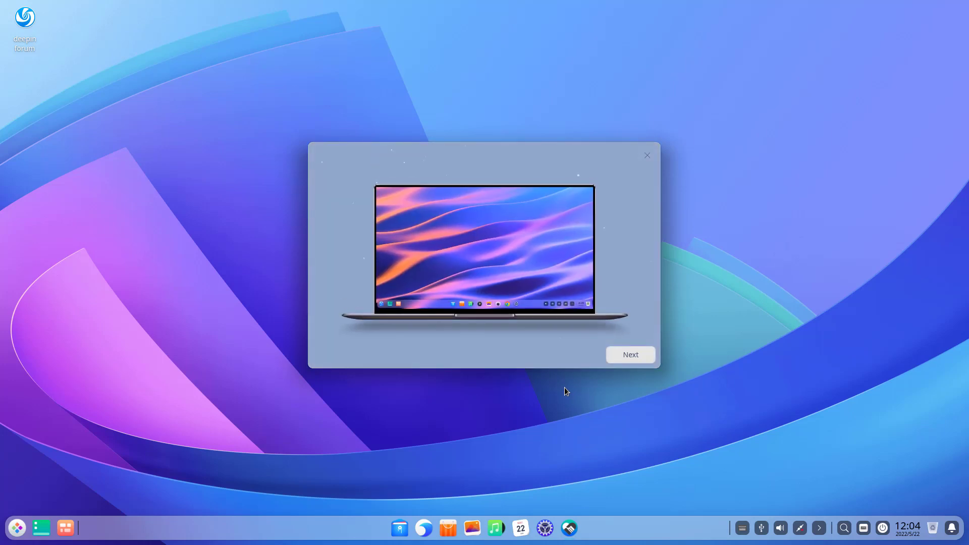
click(633, 354)
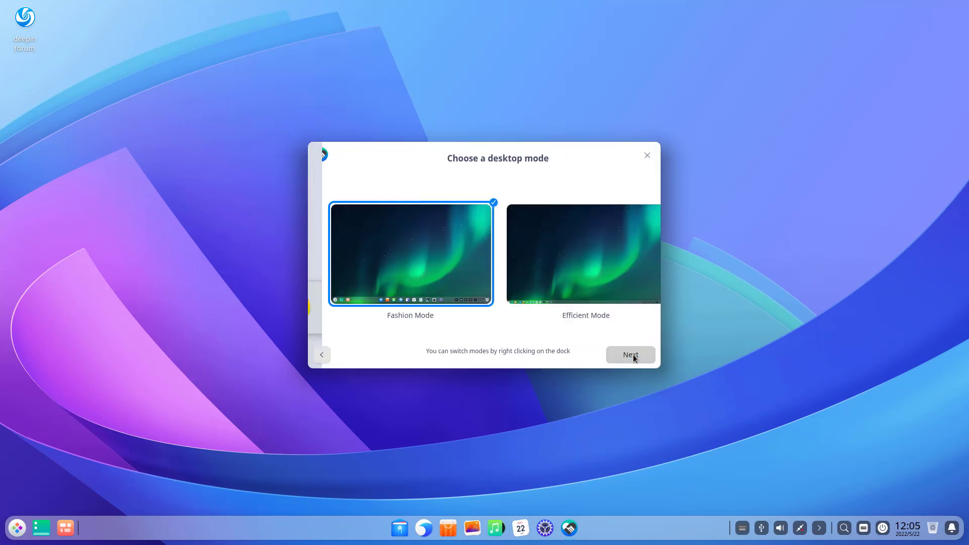
click(549, 294)
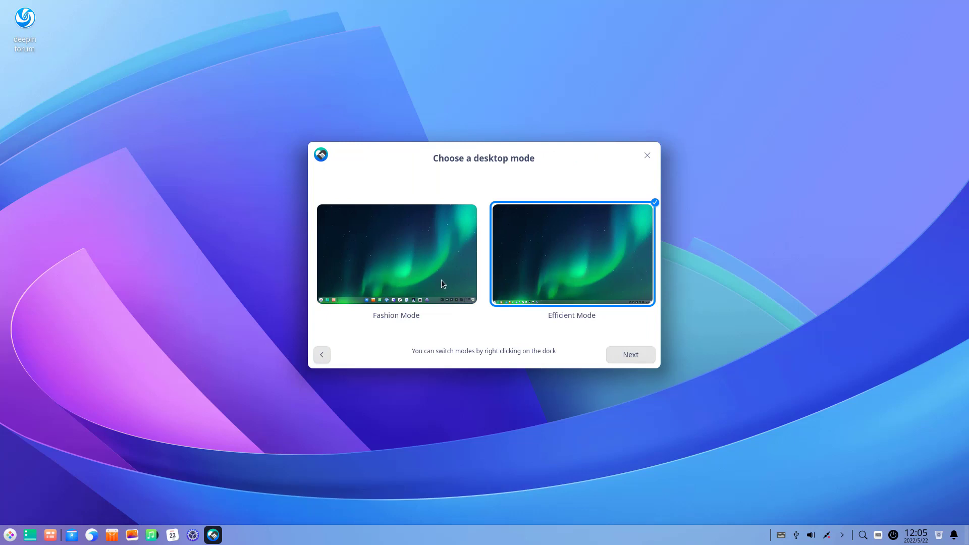
click(443, 283)
click(543, 280)
click(443, 276)
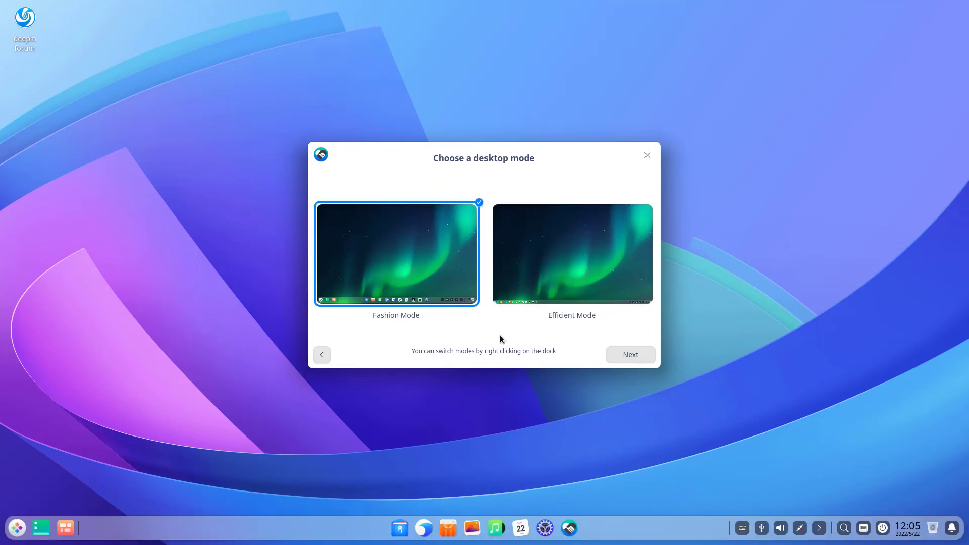
click(612, 355)
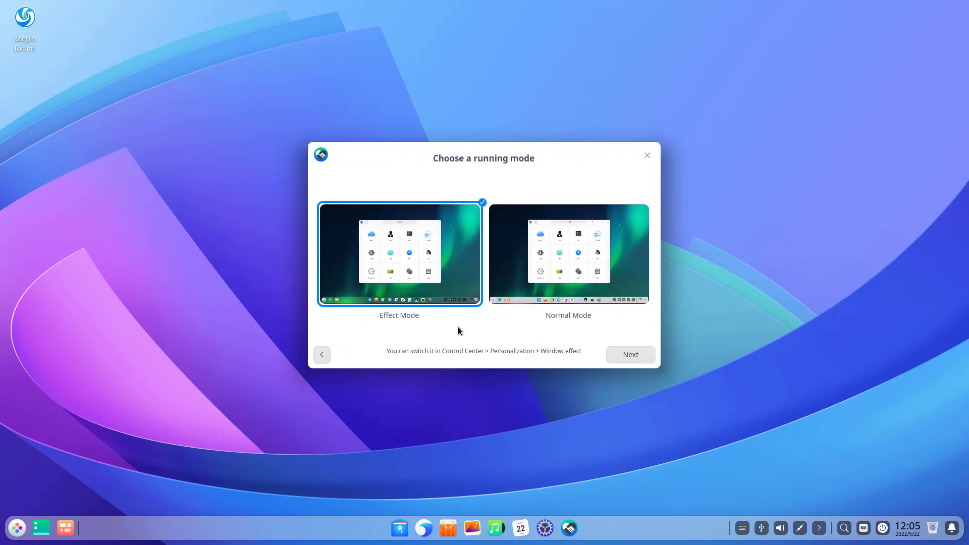
- Try Normal Mode as the running mode, return to Effect Mode and continue to the icon themes
click(539, 284)
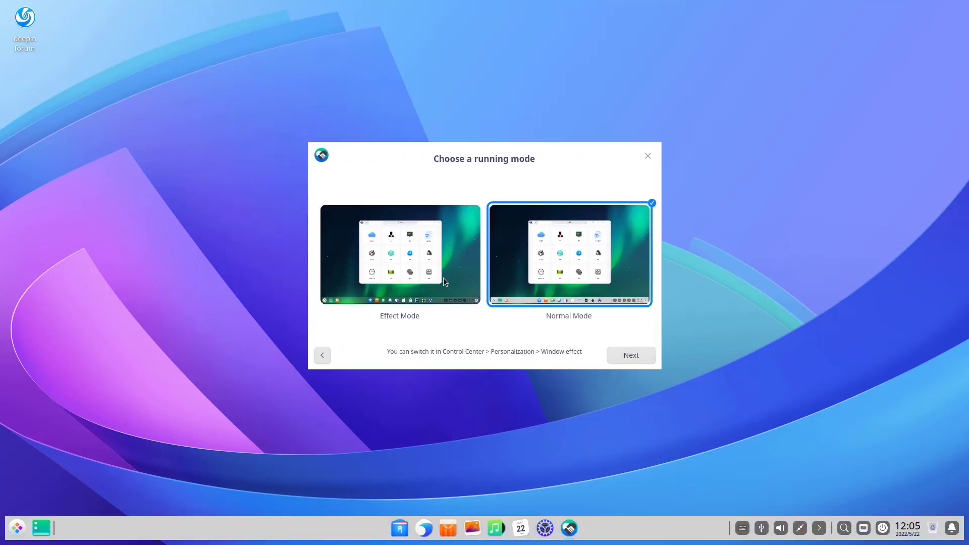
click(443, 277)
click(617, 354)
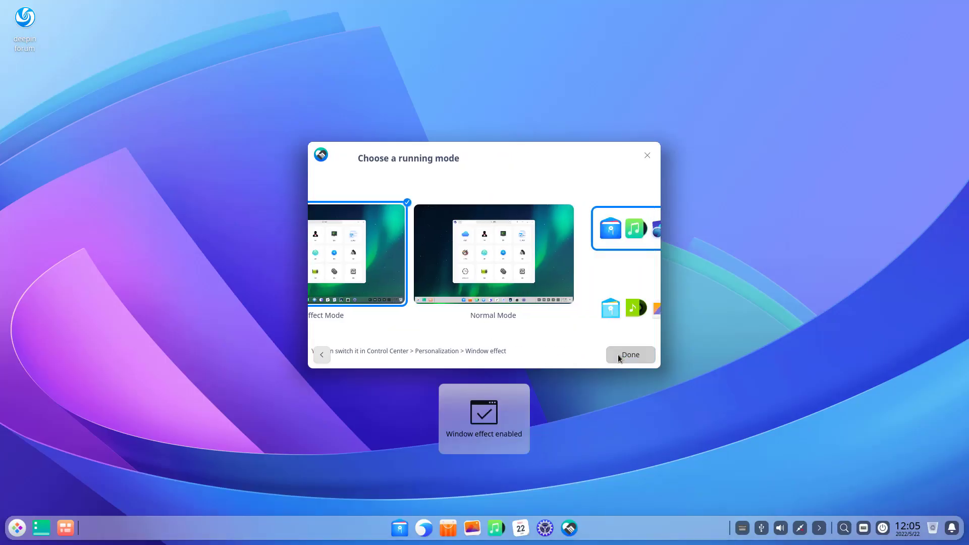
- Preview the icon themes, choose bloom-dark and finish the welcome setup
click(519, 231)
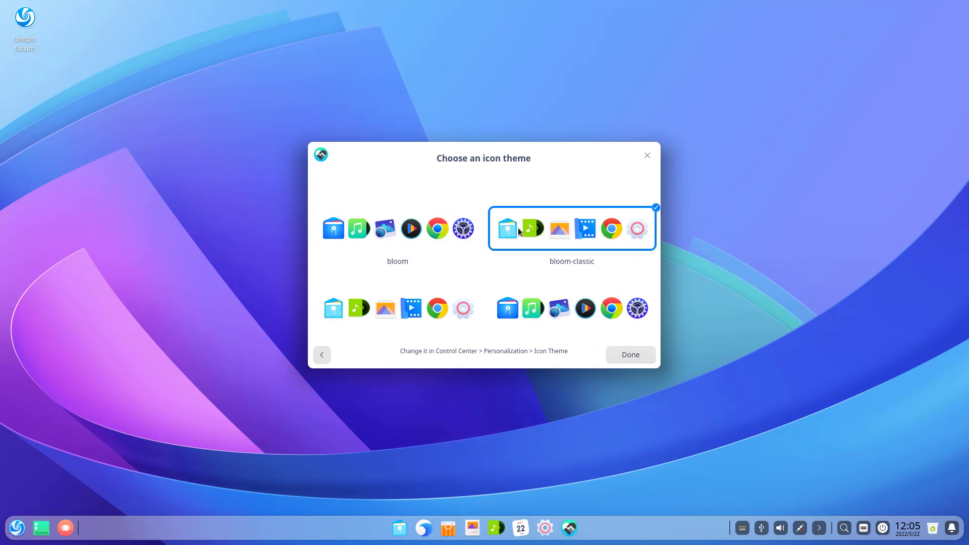
click(435, 236)
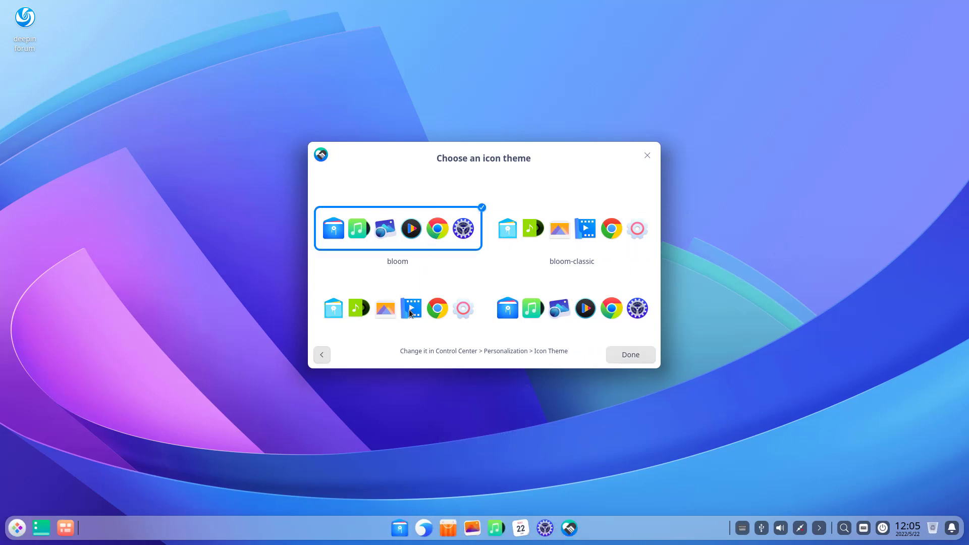
click(412, 312)
click(558, 302)
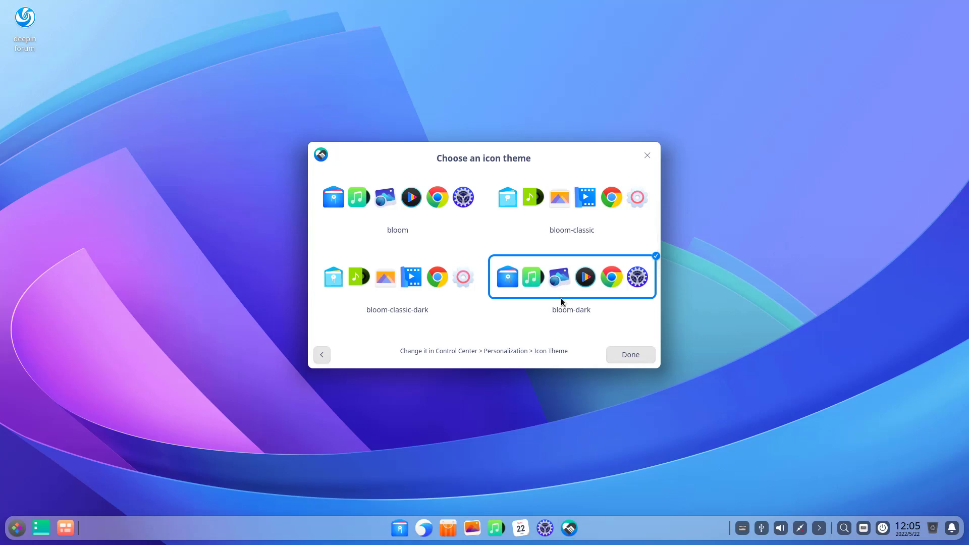
click(617, 350)
- Look at the available screensavers and apply the pink and blue deepin logo wallpaper to the desktop
right_click(451, 231)
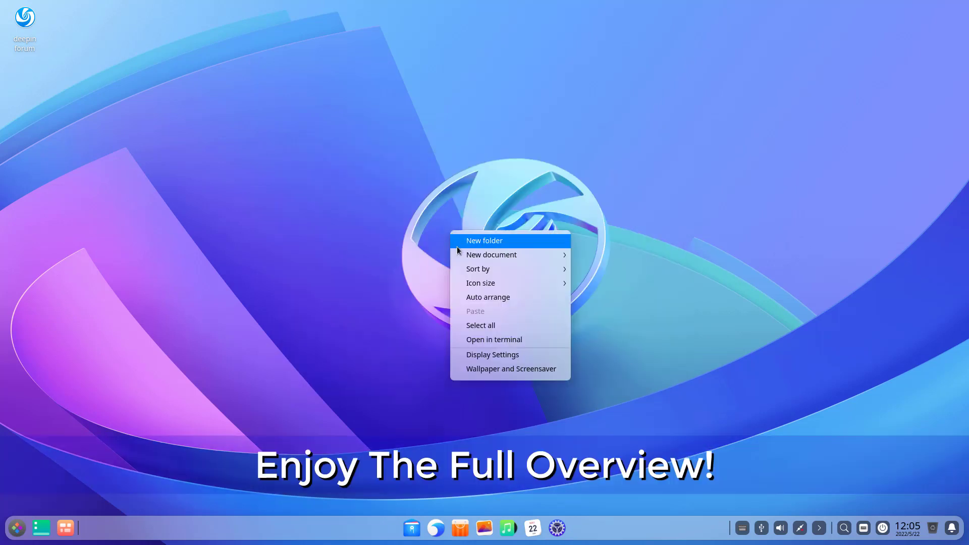
mouse_move(459, 285)
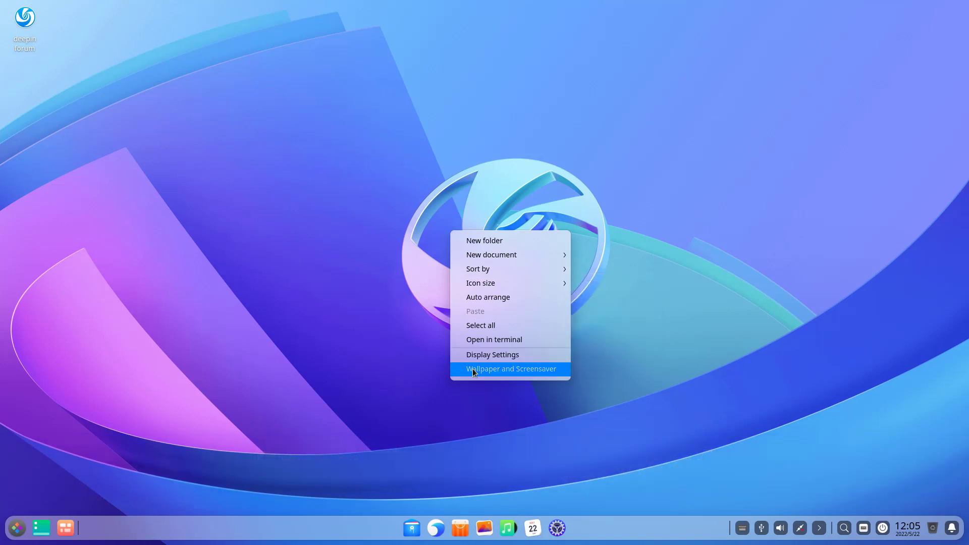
click(472, 369)
click(491, 470)
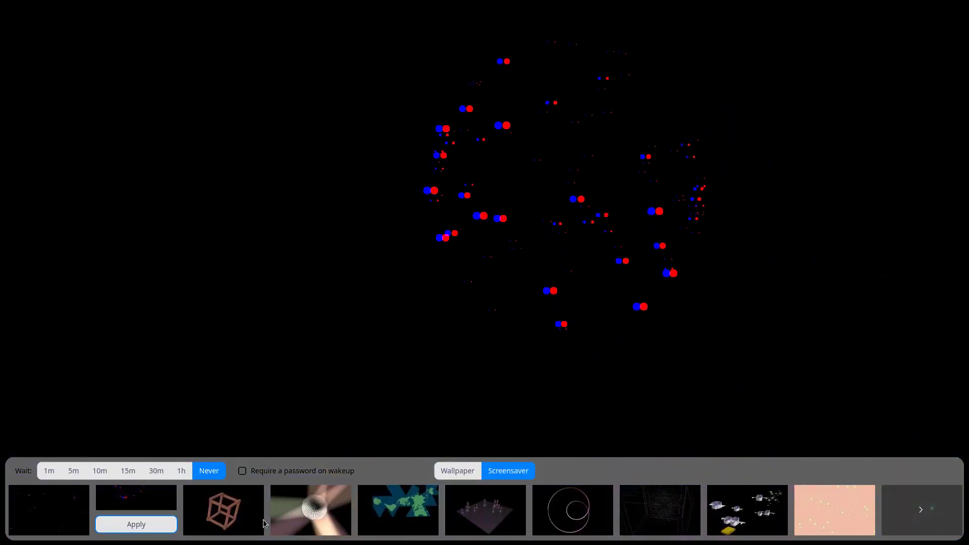
click(457, 470)
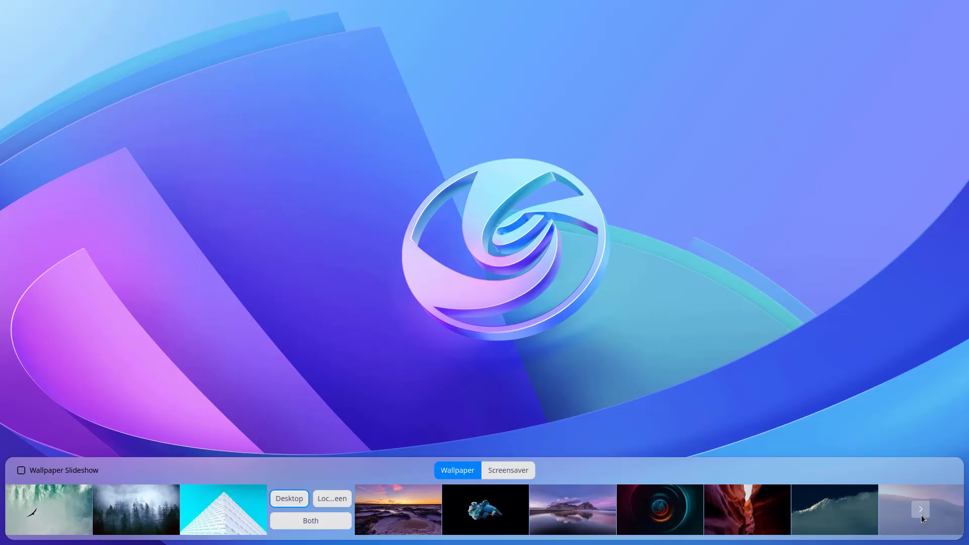
click(921, 510)
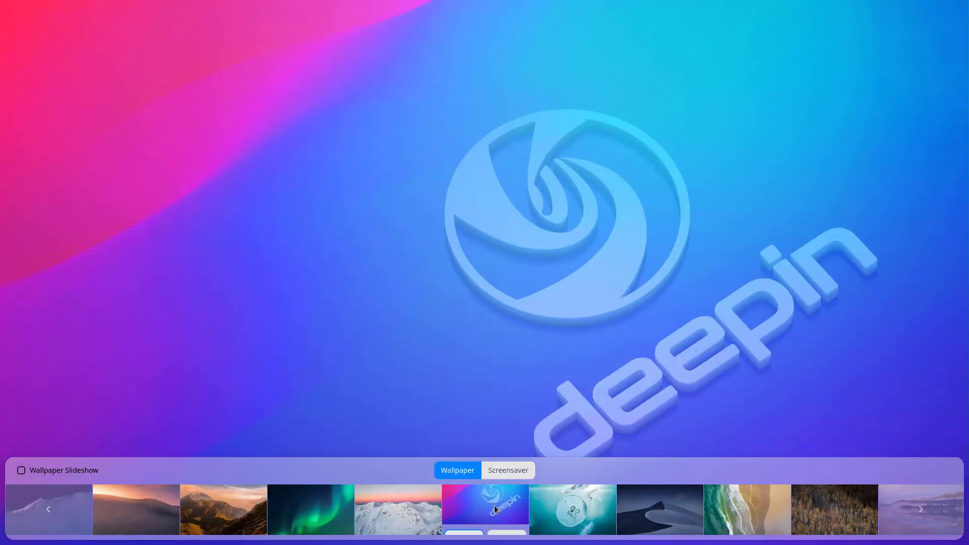
click(483, 526)
click(483, 526)
- Create a folder named Hello on the desktop and open it
right_click(469, 222)
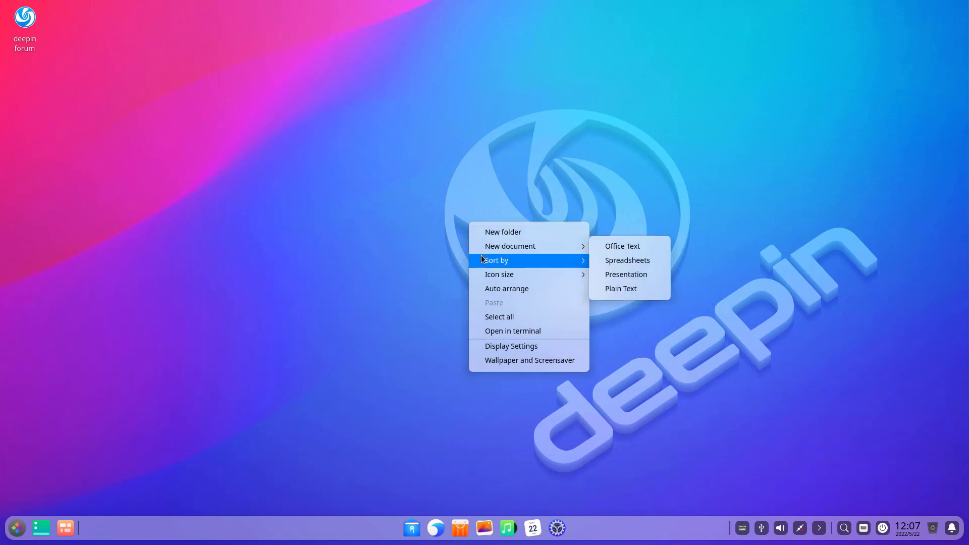
click(513, 238)
text(Hello)
key(Return)
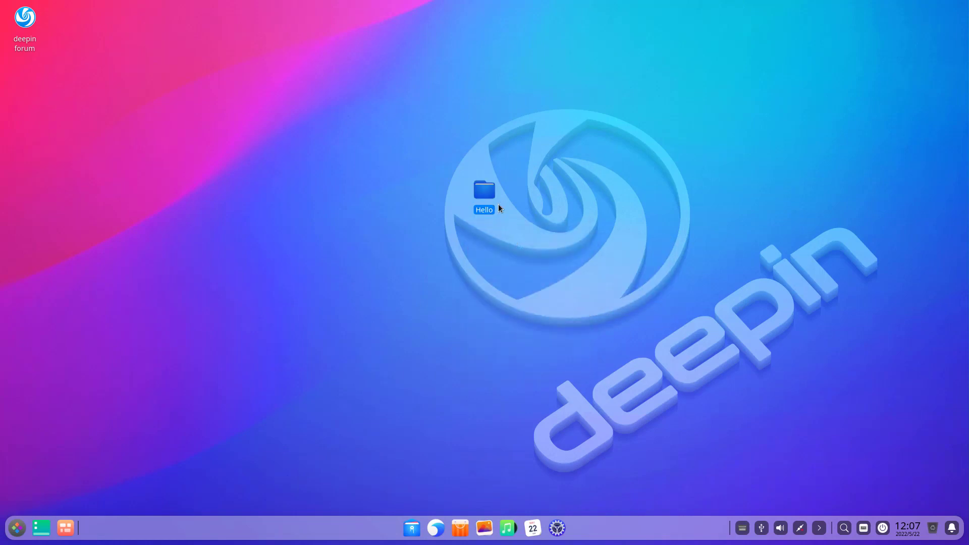
double_click(480, 183)
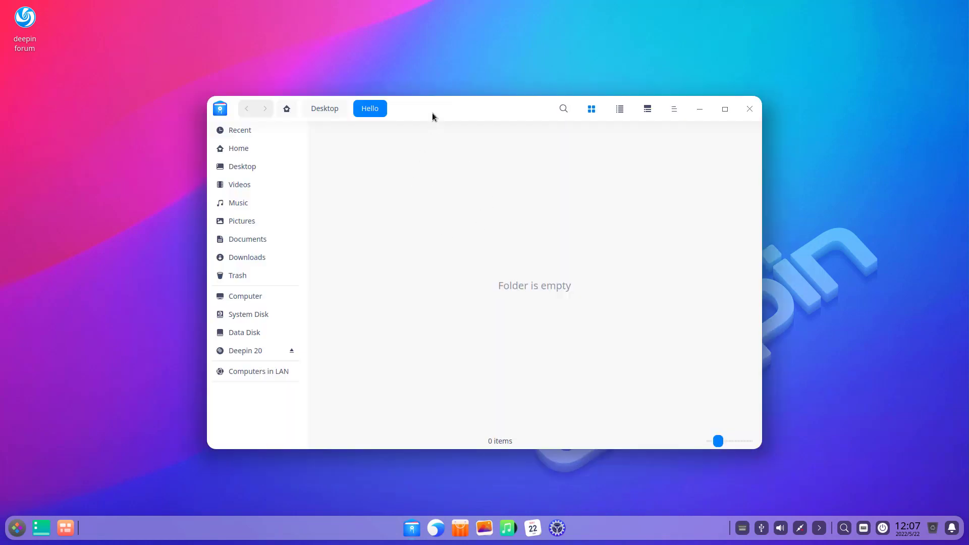
- Browse the Desktop and Home folders, open the Videos folder and play demo.mp4
mouse_move(431, 113)
mouse_down()
mouse_move(464, 86)
mouse_move(454, 143)
mouse_move(440, 99)
mouse_up()
click(263, 156)
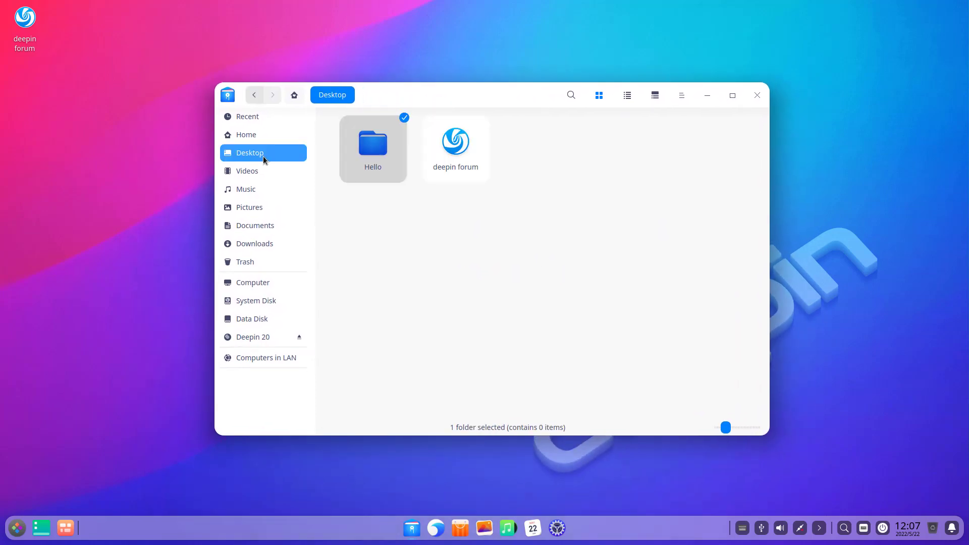
click(255, 134)
double_click(372, 227)
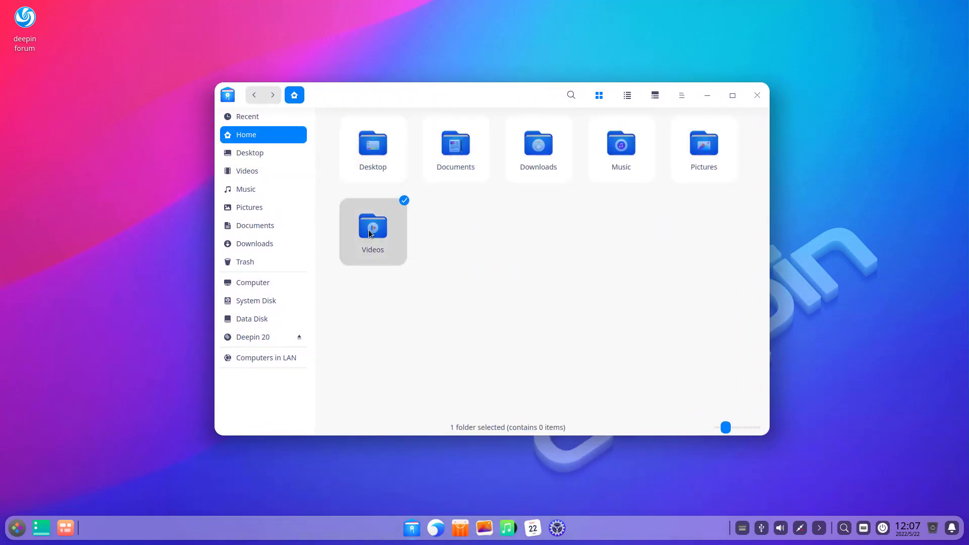
right_click(376, 150)
click(386, 157)
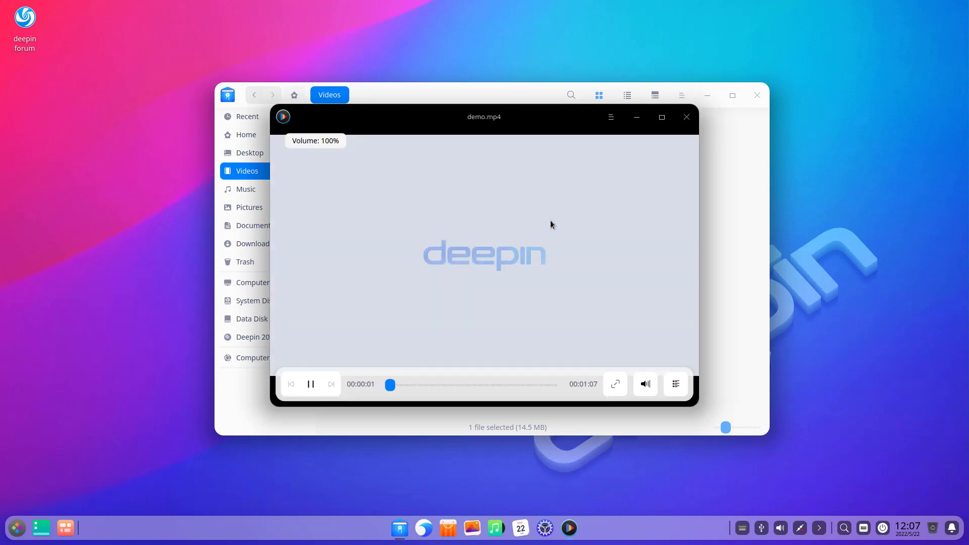
- Skip ahead in demo.mp4, watch it full screen with the volume lowered to 74%, and close the player
click(415, 385)
click(452, 385)
click(620, 385)
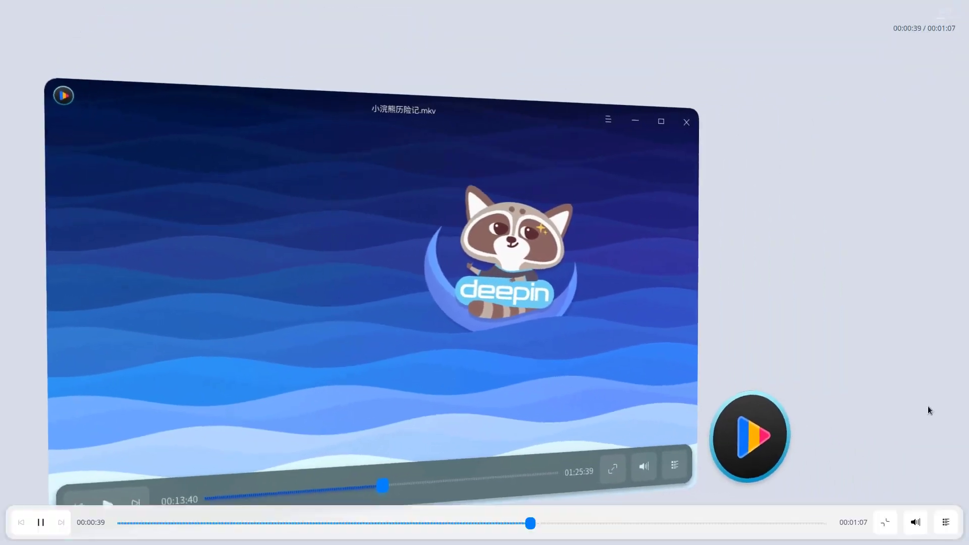
mouse_move(916, 427)
mouse_down()
mouse_move(918, 447)
mouse_move(918, 438)
mouse_up()
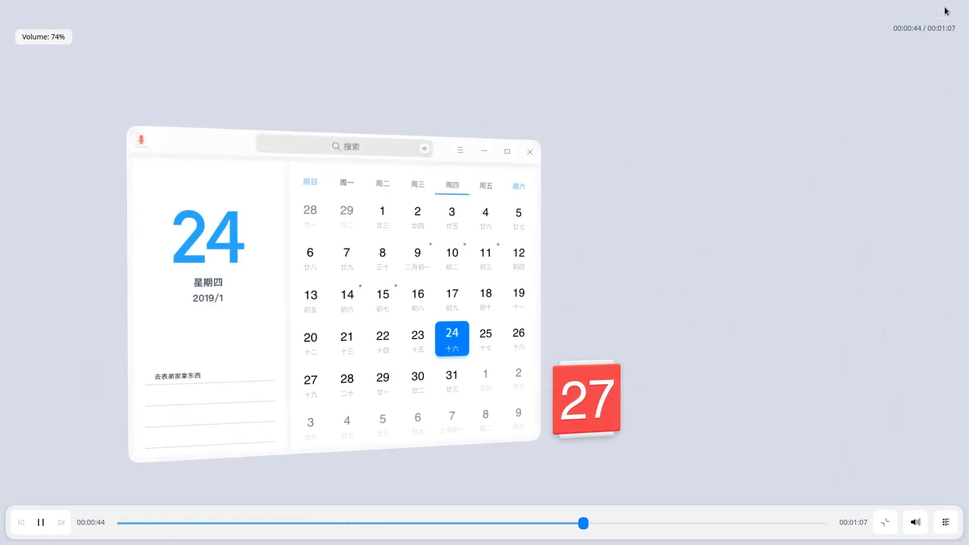
key(Escape)
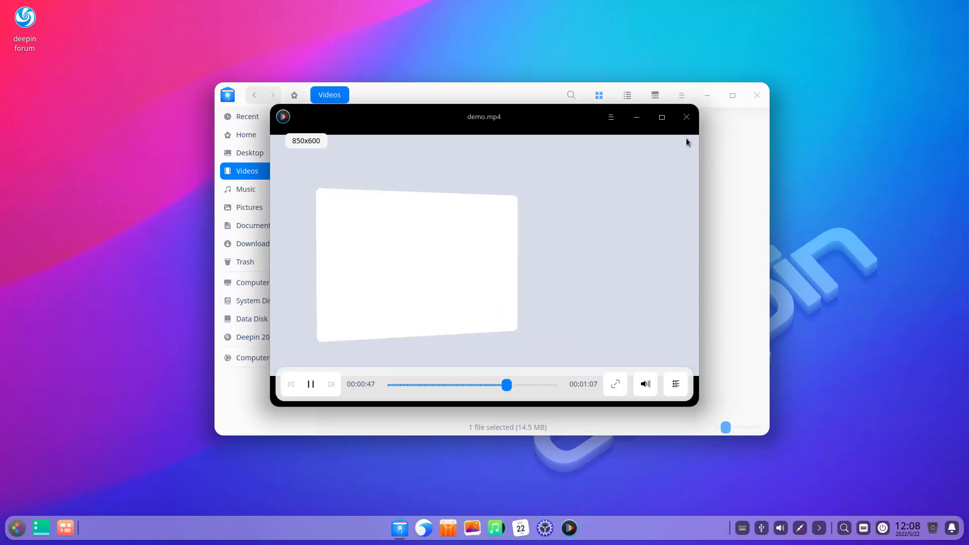
click(690, 116)
- Try the list view in the Videos folder, turn on the file details pane and return to icon view
click(627, 96)
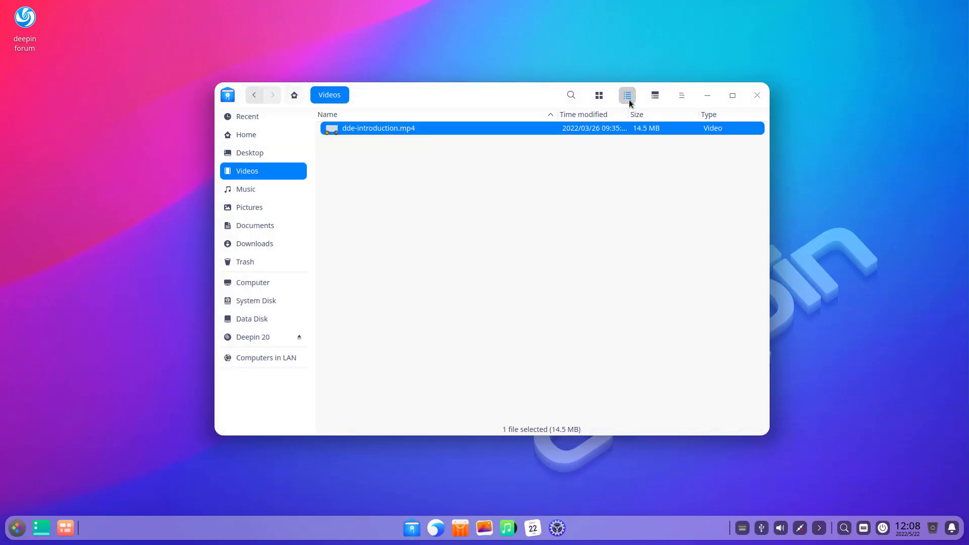
click(654, 96)
click(681, 96)
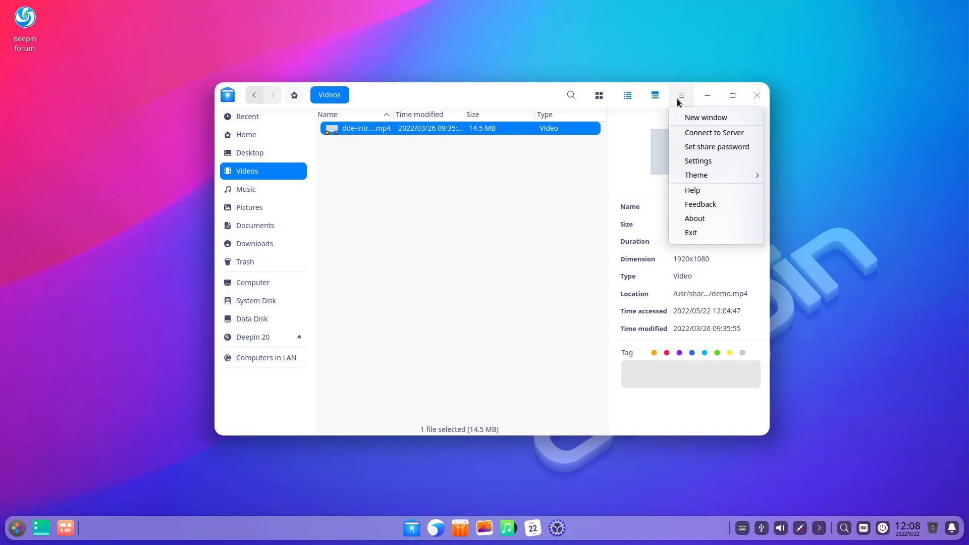
click(599, 95)
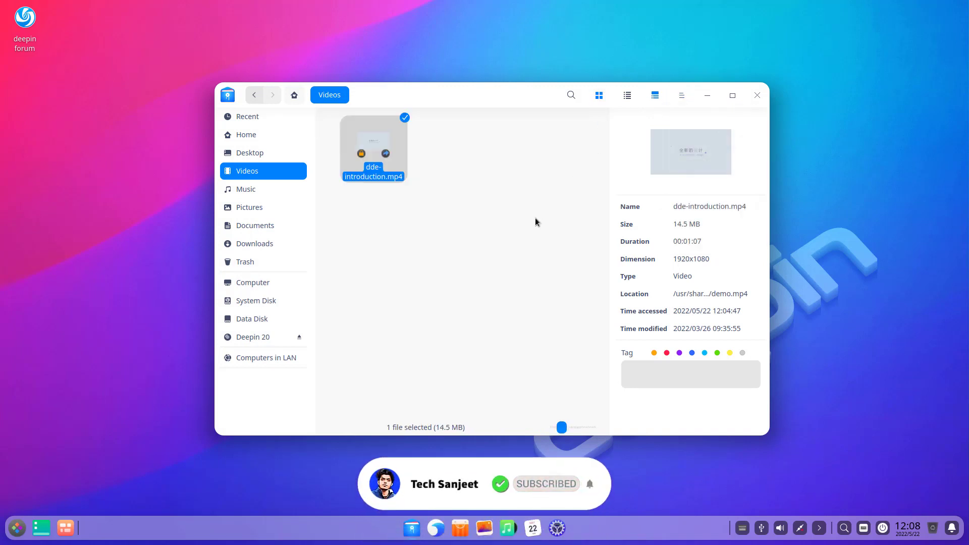
- Tag dde-introduction.mp4 with the red, purple, orange and gray tags
click(679, 353)
click(654, 353)
click(742, 353)
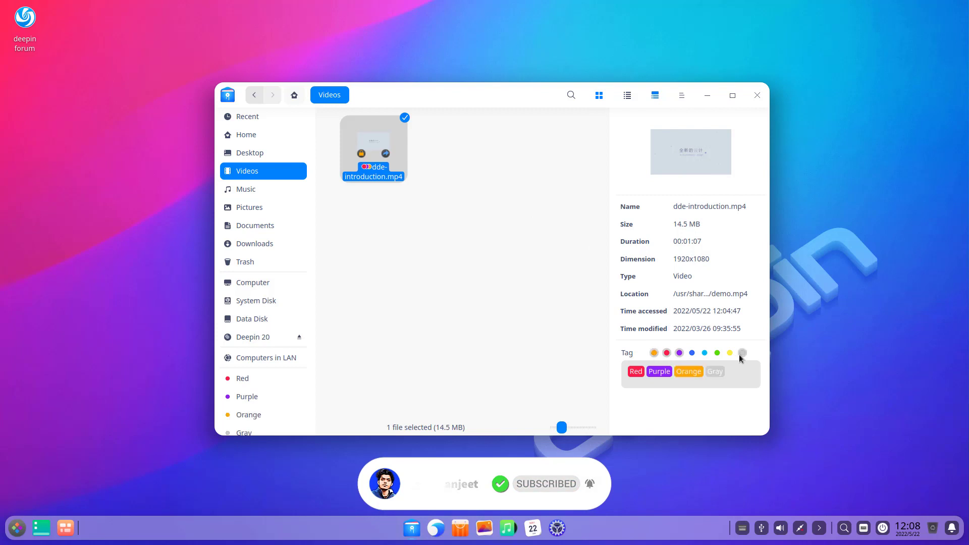
click(500, 283)
- Browse the System Disk and Data Disk from Computer, look into the Documents and Desktop folders, and return to Home
click(260, 282)
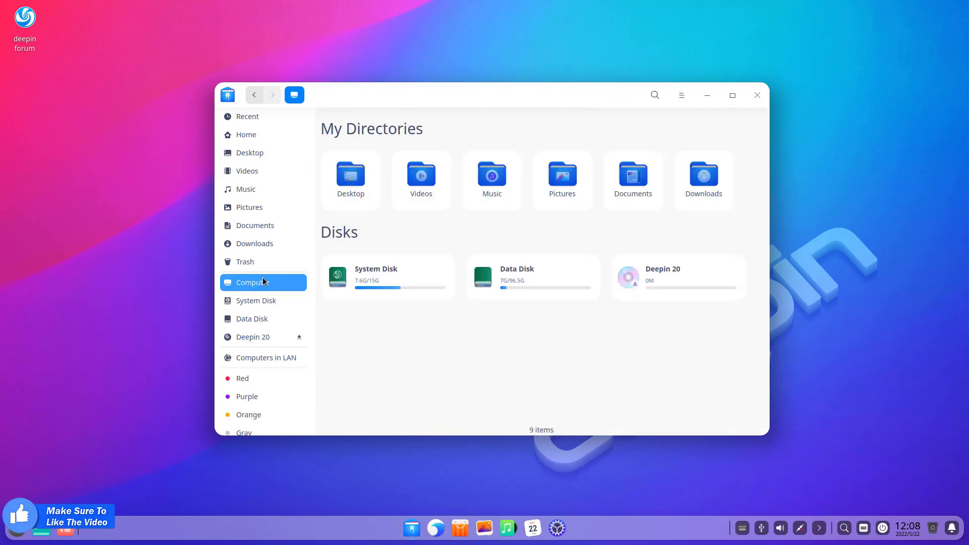
double_click(416, 282)
click(254, 96)
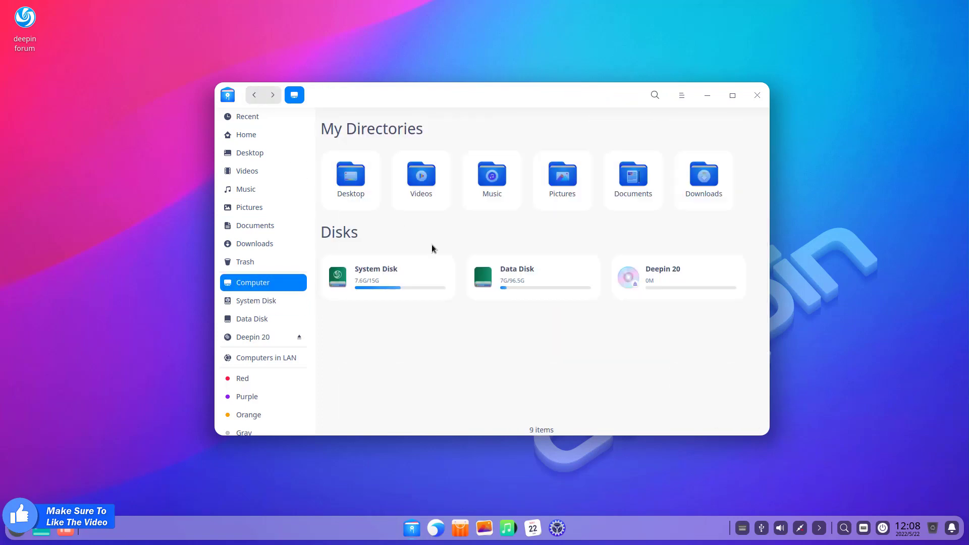
double_click(536, 289)
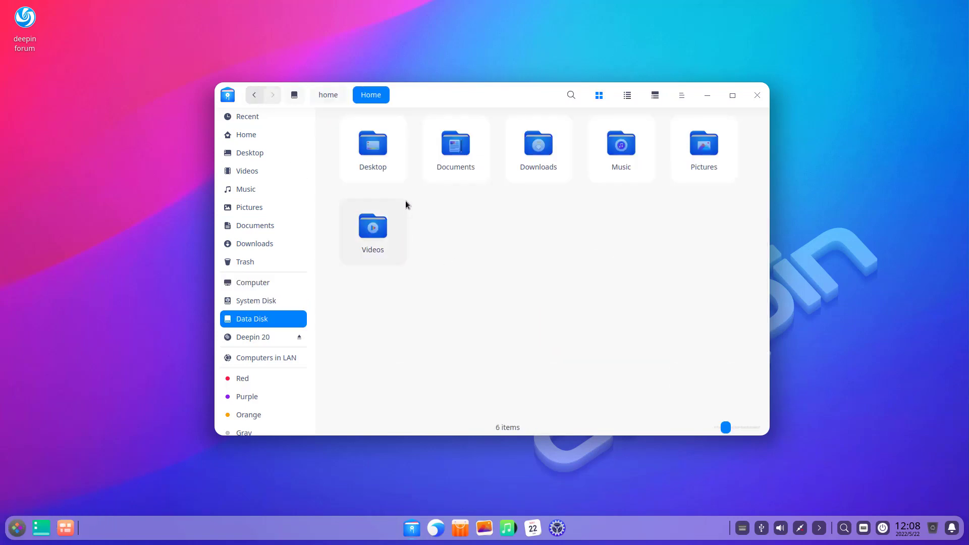
double_click(437, 161)
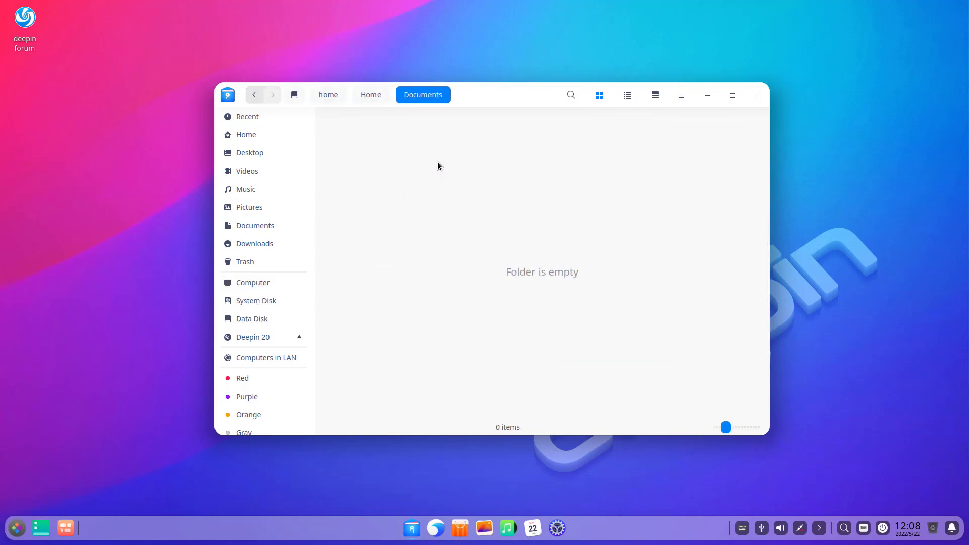
click(253, 95)
double_click(373, 161)
click(246, 134)
- Close the file manager and place the Hello folder directly below the deepin forum icon on the desktop
click(757, 97)
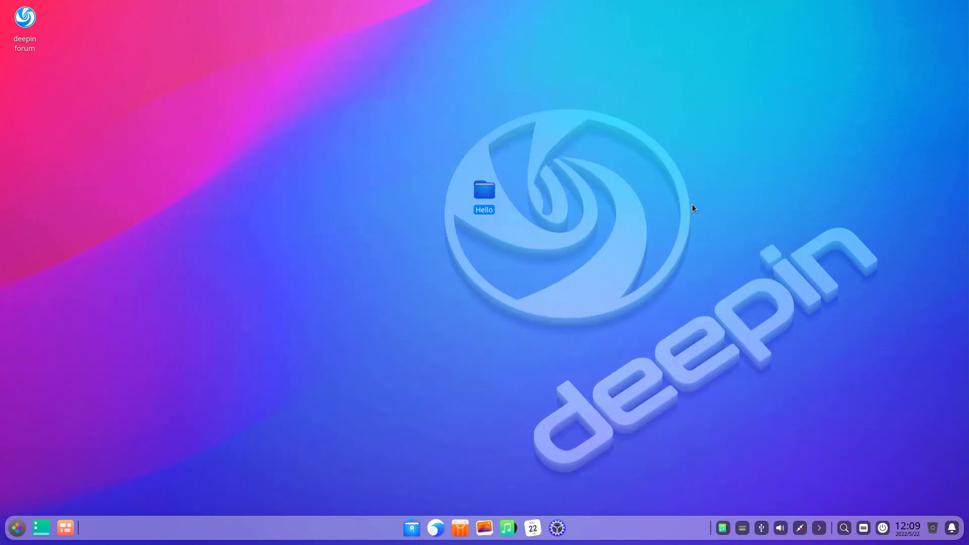
drag(485, 198, 31, 81)
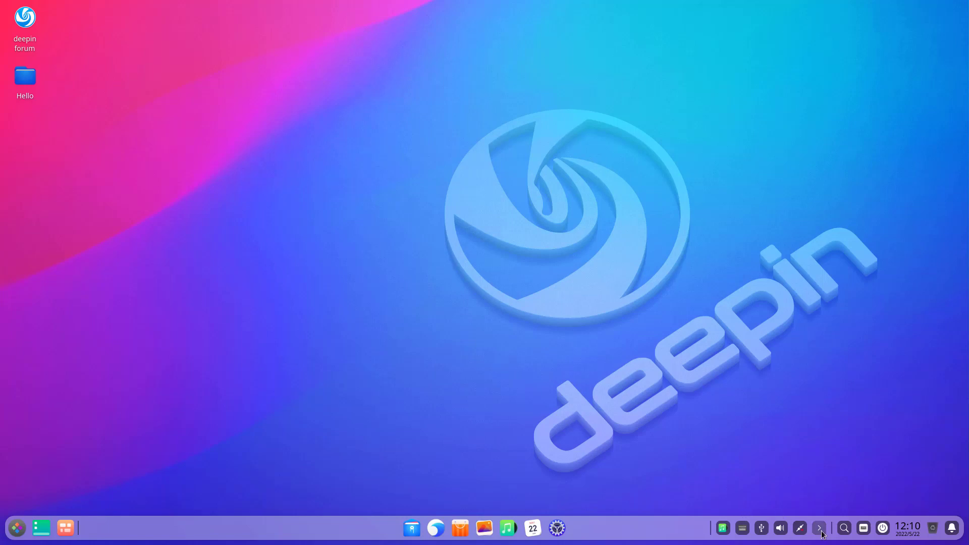
- Bring up the Music player running in the background, close its window and quit it completely
click(723, 529)
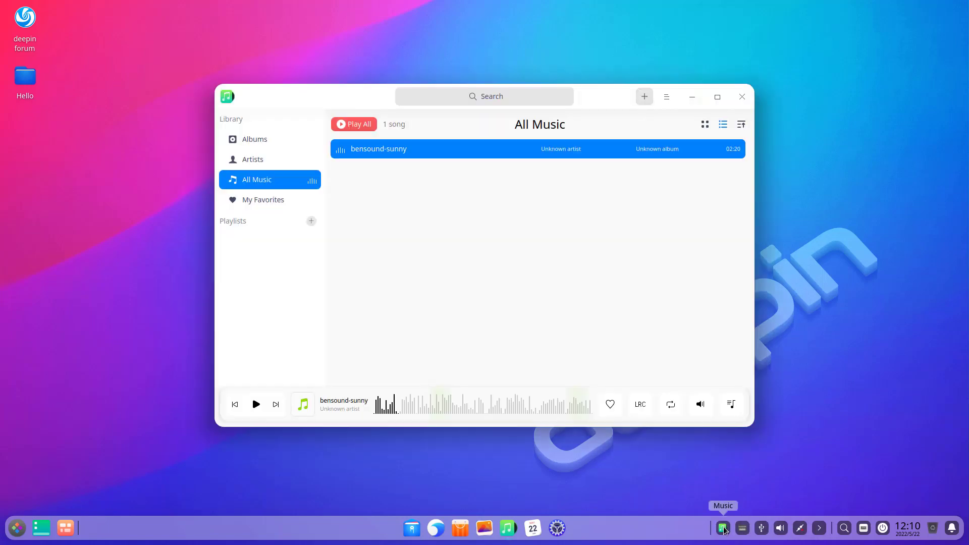
click(746, 99)
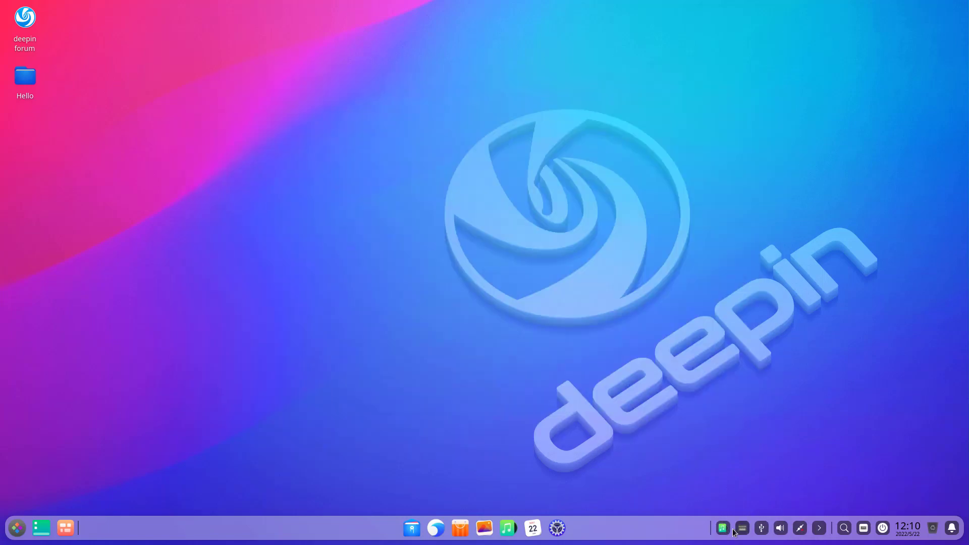
right_click(726, 529)
click(736, 519)
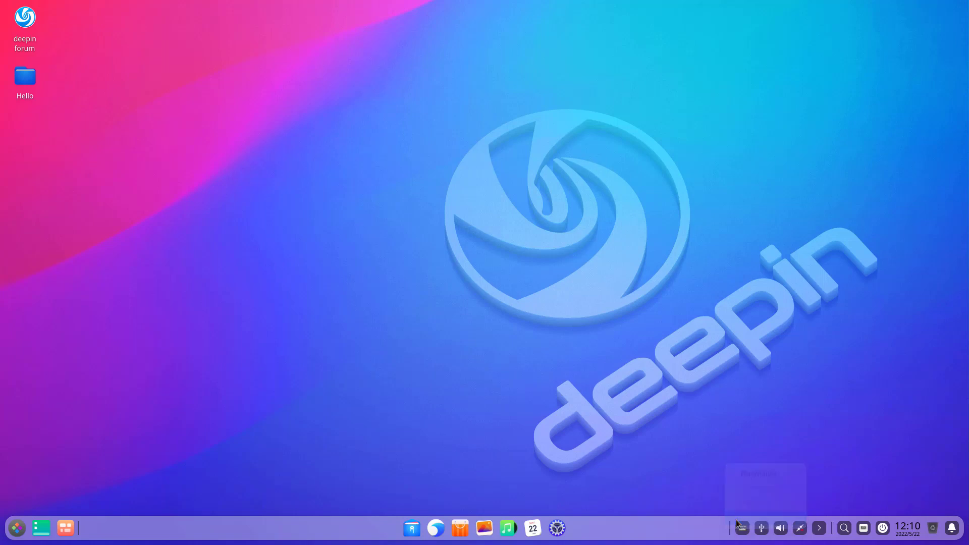
- Try to connect to the network through Wired Connection and dismiss the network list
click(800, 528)
click(794, 501)
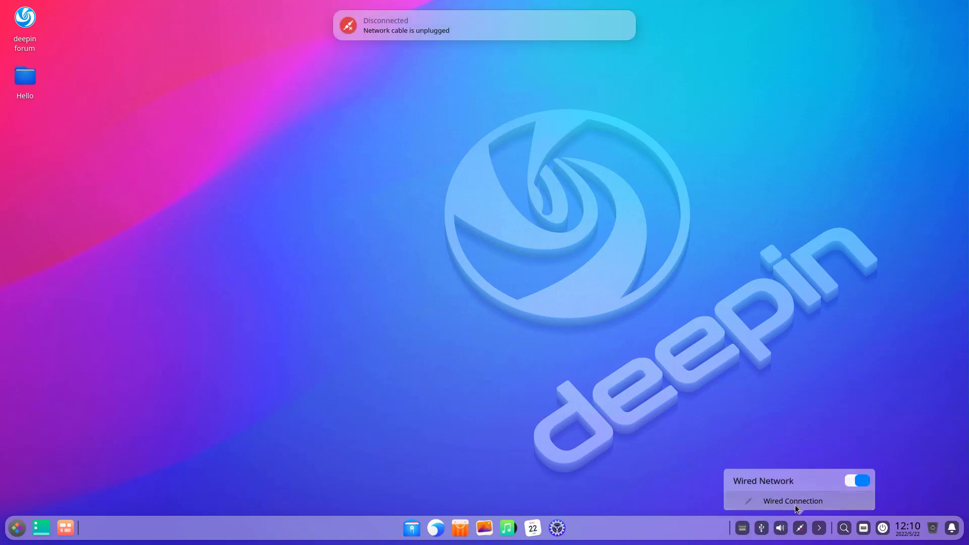
click(734, 438)
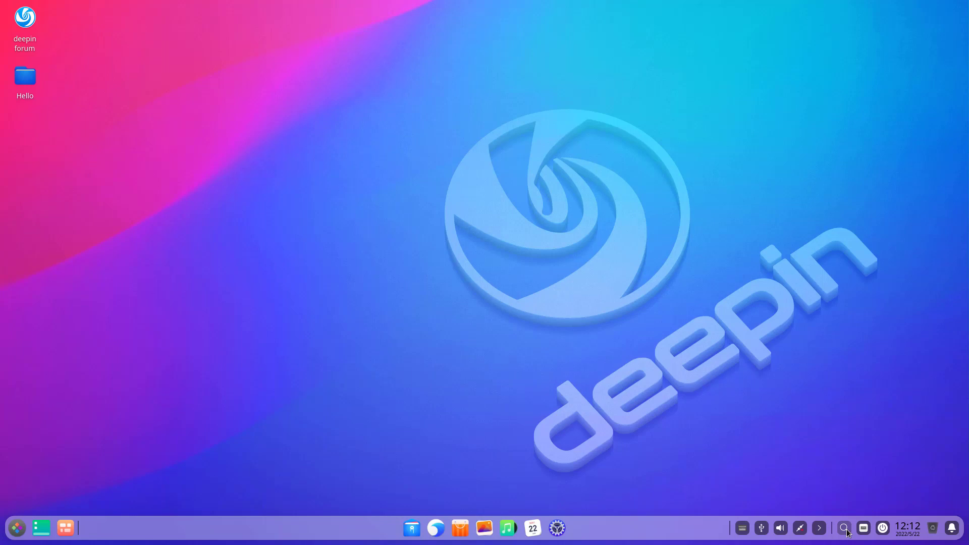
- Search the system for "br" and launch LibreOffice from the application results
click(844, 528)
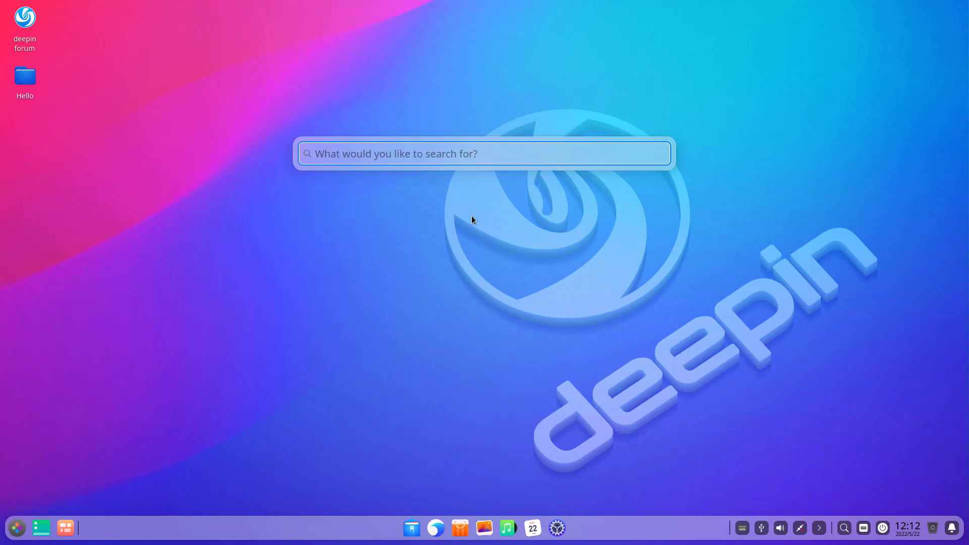
text(no)
key(BackSpace)
key(BackSpace)
text(br)
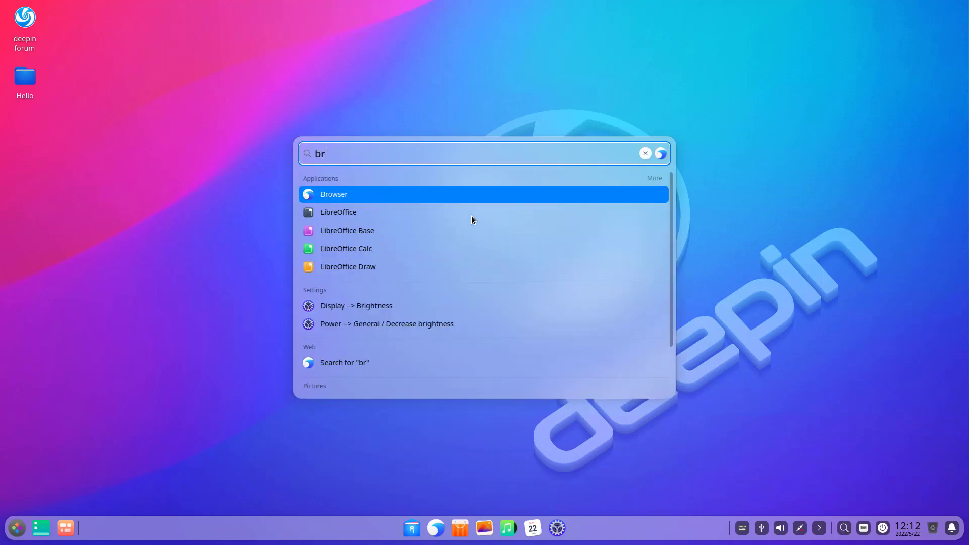
click(353, 214)
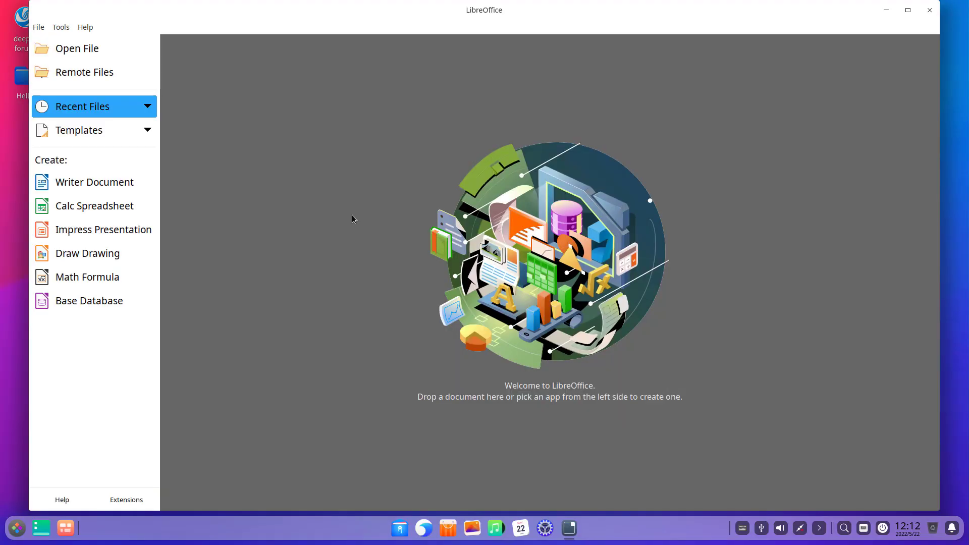
- Create a new Draw drawing in LibreOffice, look at its workspace and close the window
click(96, 252)
click(573, 324)
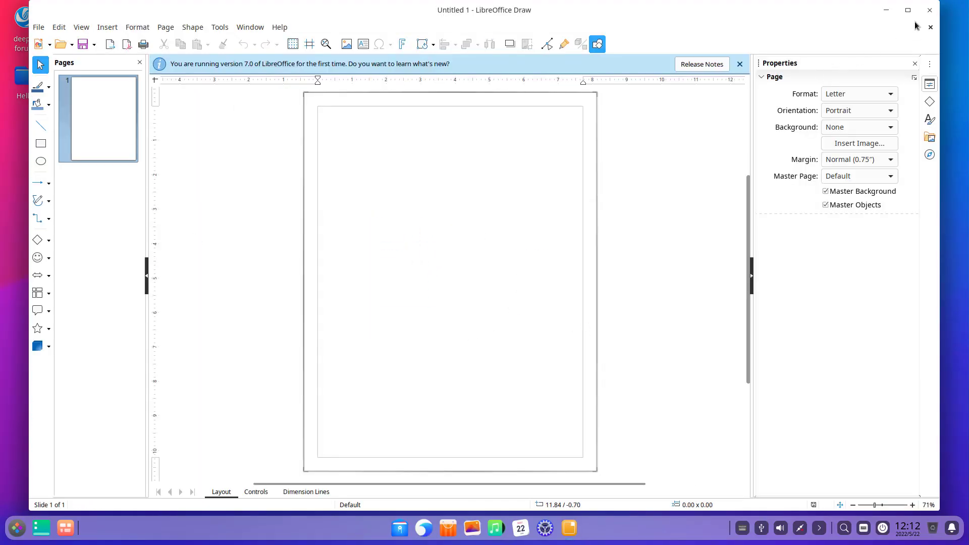
click(929, 9)
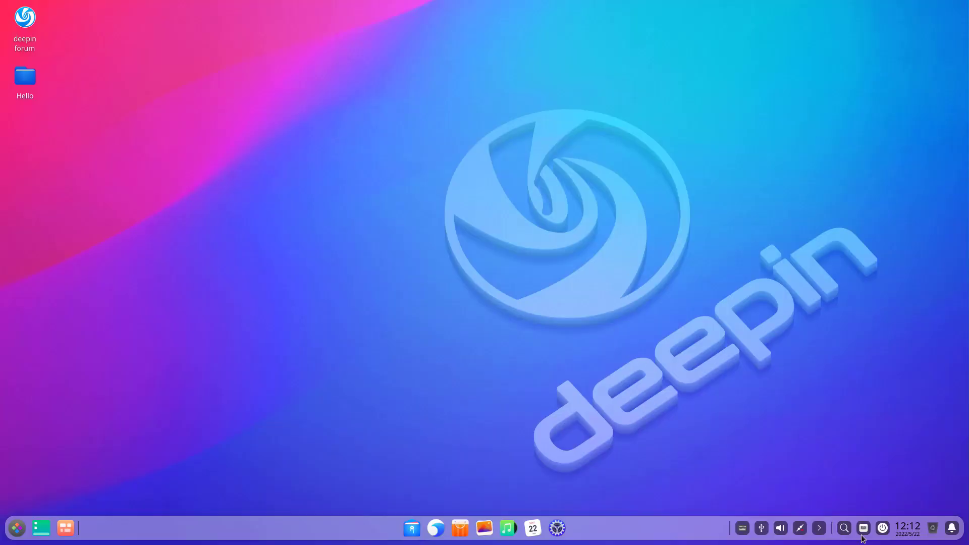
- Lock the screen through the power options, look over the power options again and leave them
click(886, 531)
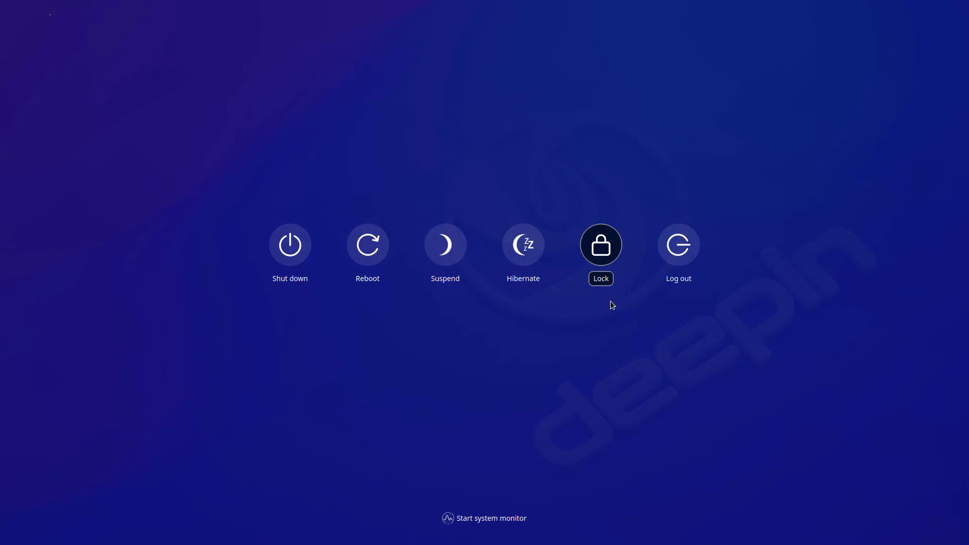
click(599, 255)
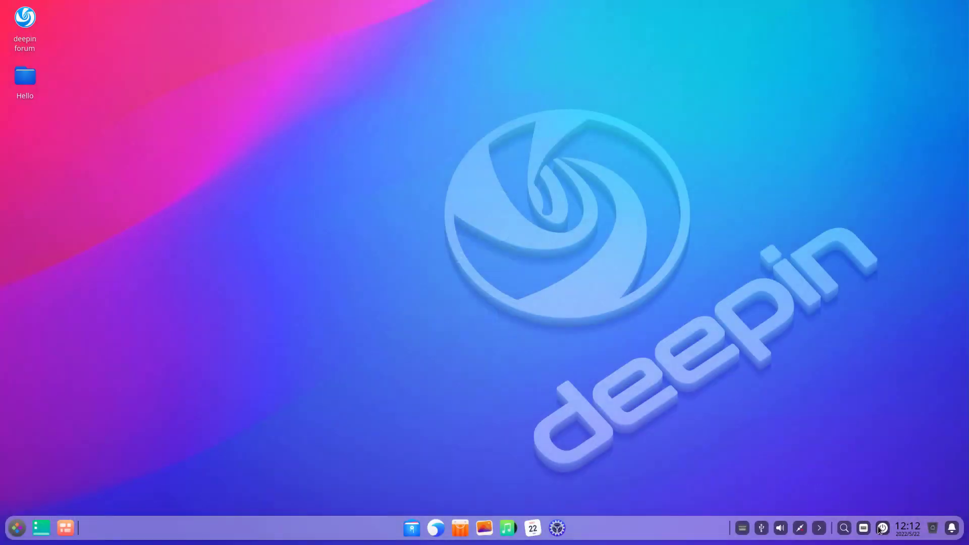
click(881, 528)
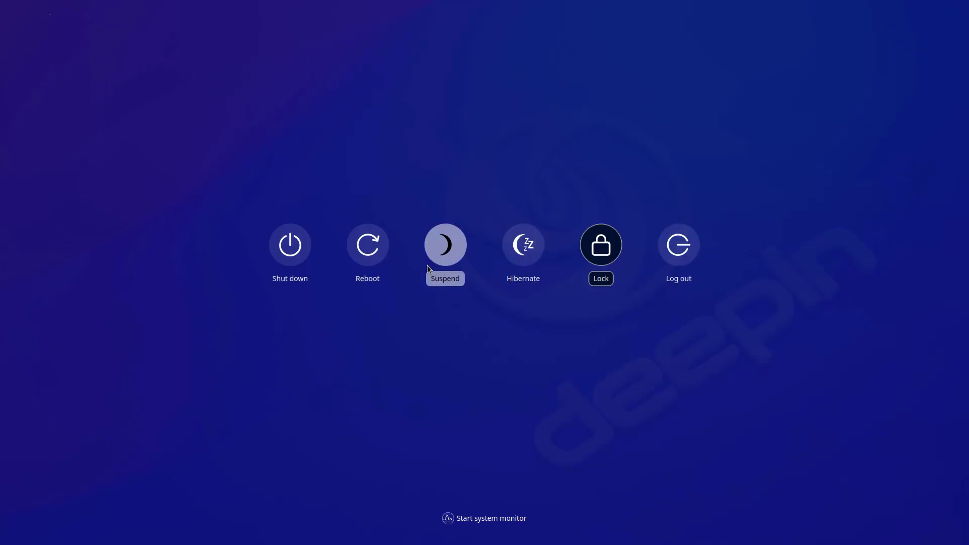
click(700, 337)
- Open the calendar, browse the neighbouring months in month view and close it
click(911, 531)
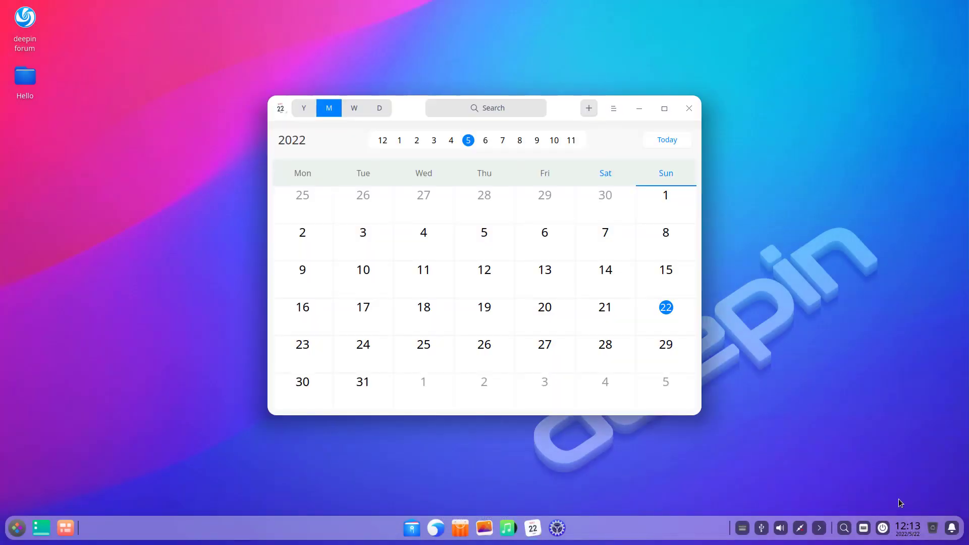
scroll(545, 276, down, 1)
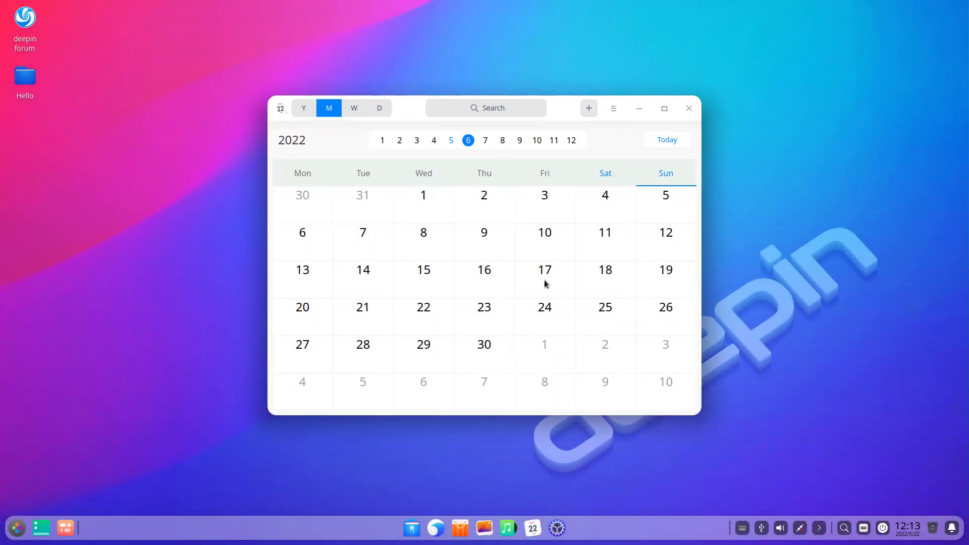
scroll(555, 272, up, 3)
click(688, 108)
- Switch the dock clock to 12-hour time and open the Date and Time settings
right_click(911, 532)
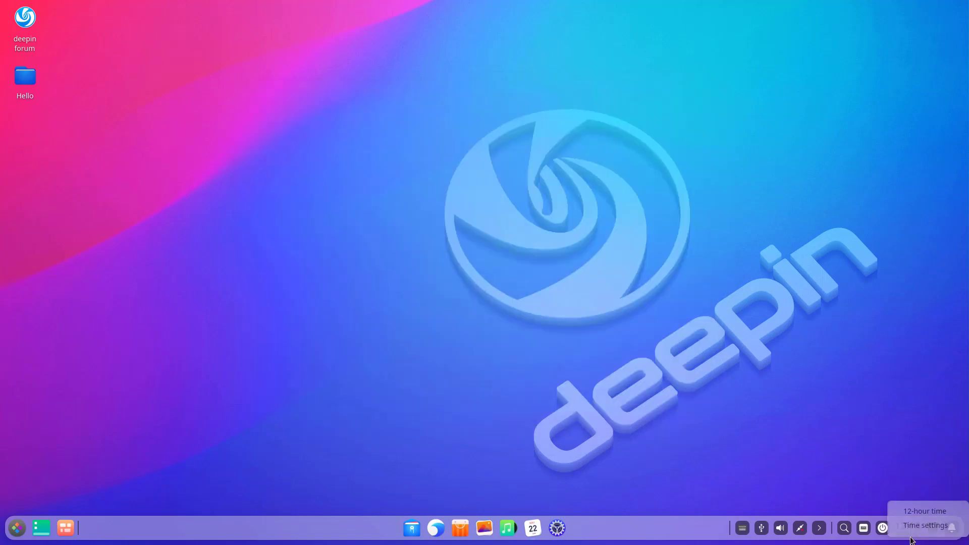
click(910, 513)
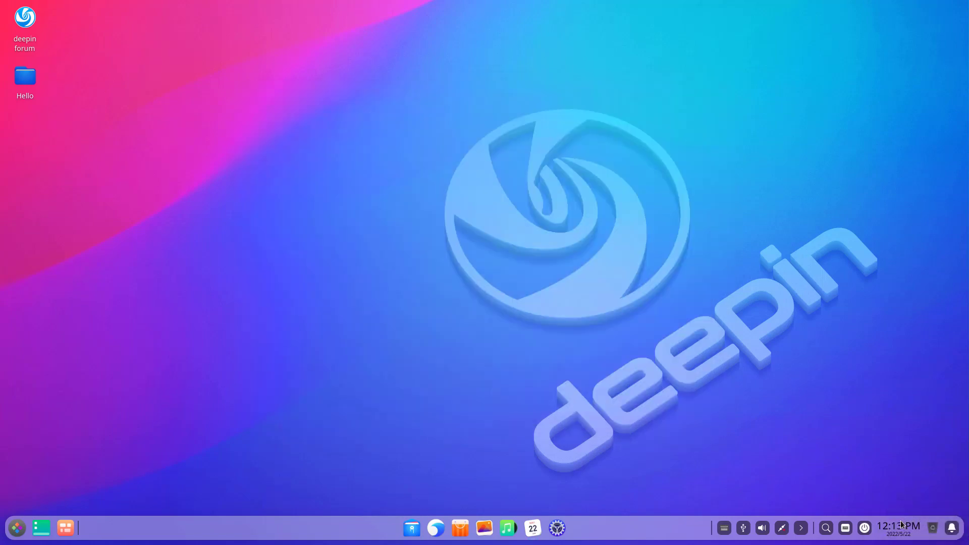
right_click(901, 525)
click(908, 514)
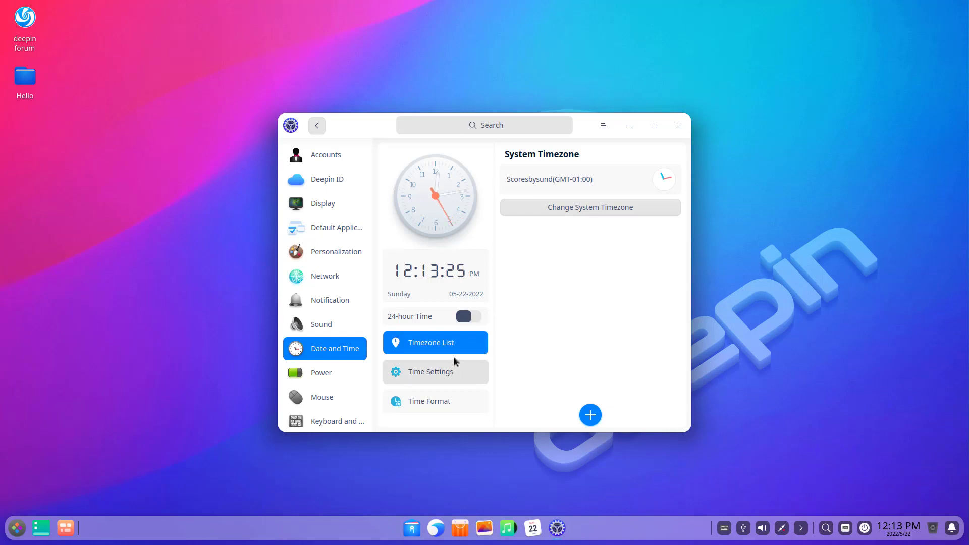
- Try a search for "new" in the system timezone chooser, dismiss it unchanged and close the settings
click(581, 212)
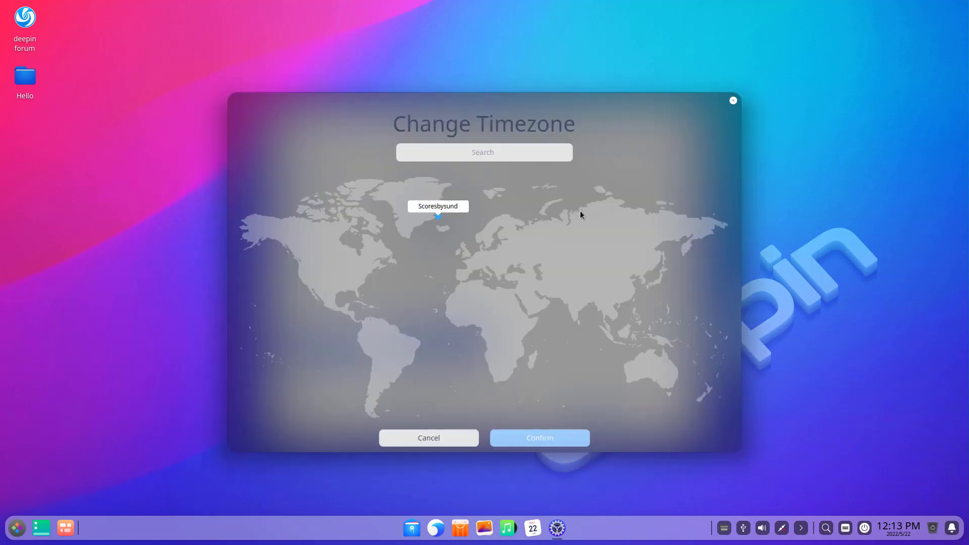
click(483, 158)
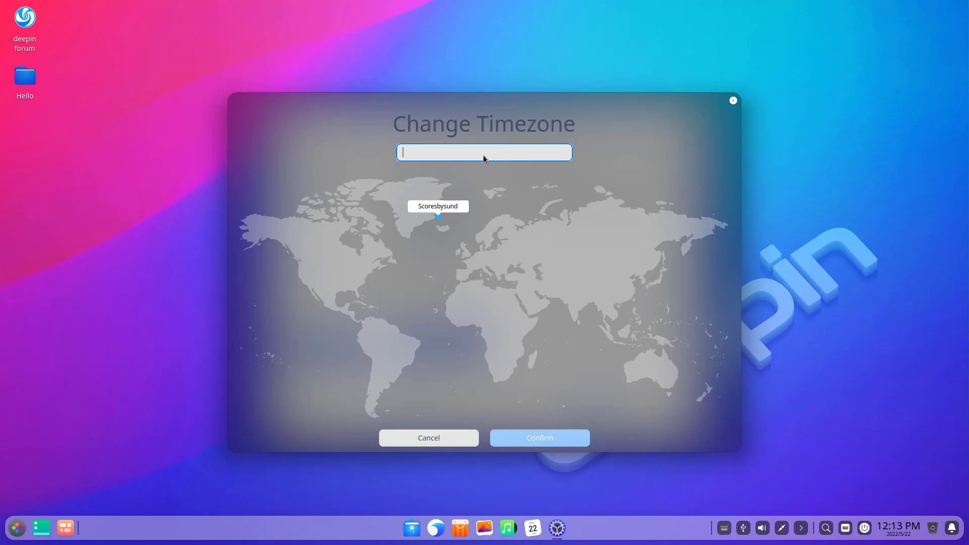
text(new)
key(BackSpace)
key(BackSpace)
key(BackSpace)
key(BackSpace)
click(732, 100)
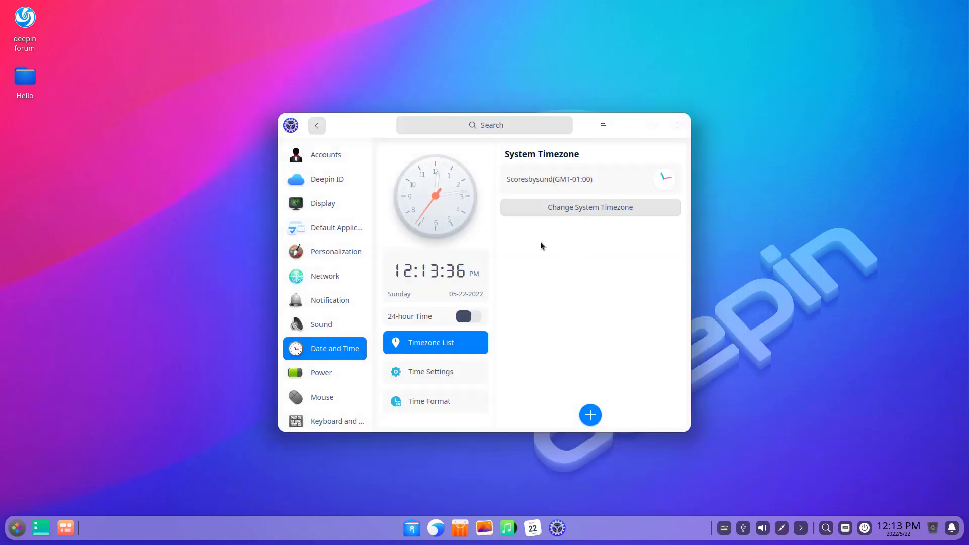
click(677, 129)
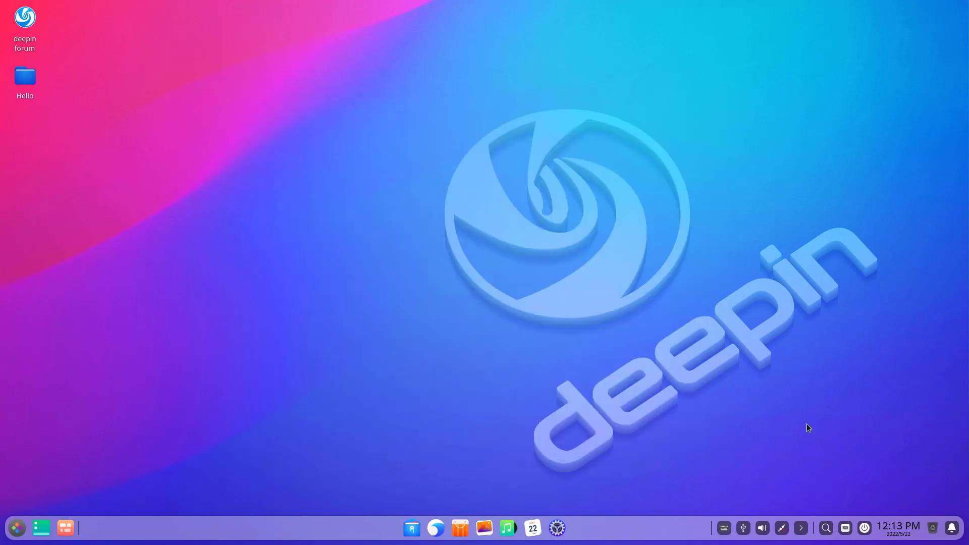
- Open the Notification Center, dismiss the two newest network disconnection notifications and close it
click(951, 528)
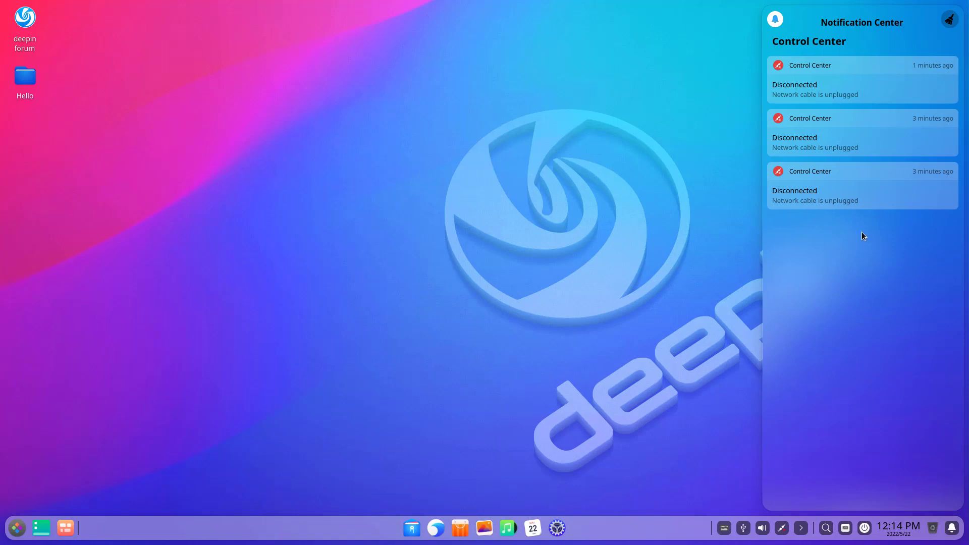
click(949, 65)
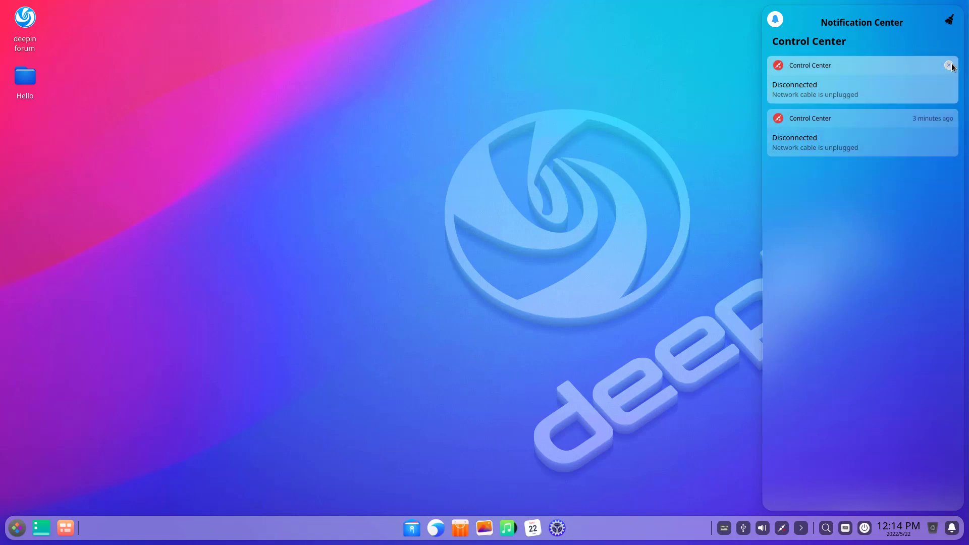
click(949, 66)
click(479, 449)
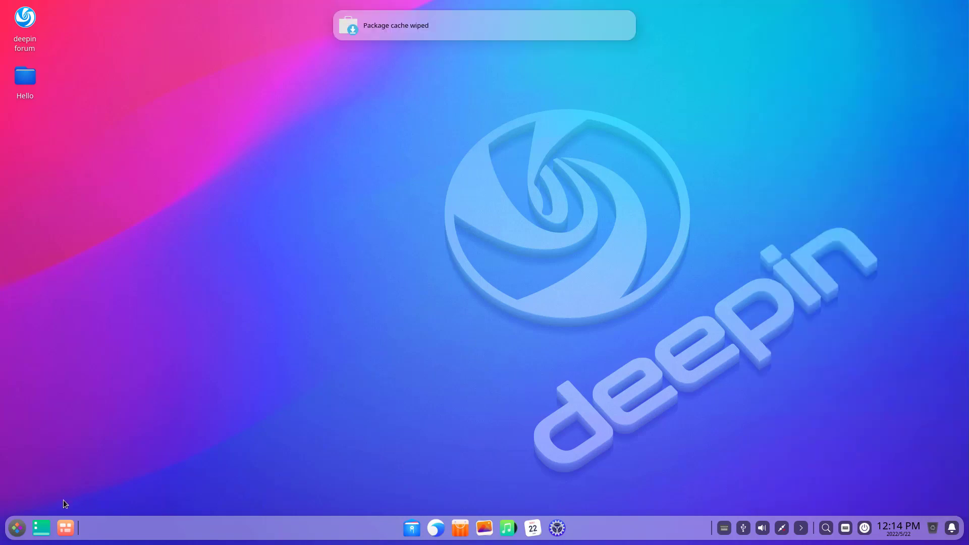
- Expand the launcher to full screen, look through its app pages and open System Monitor
click(17, 527)
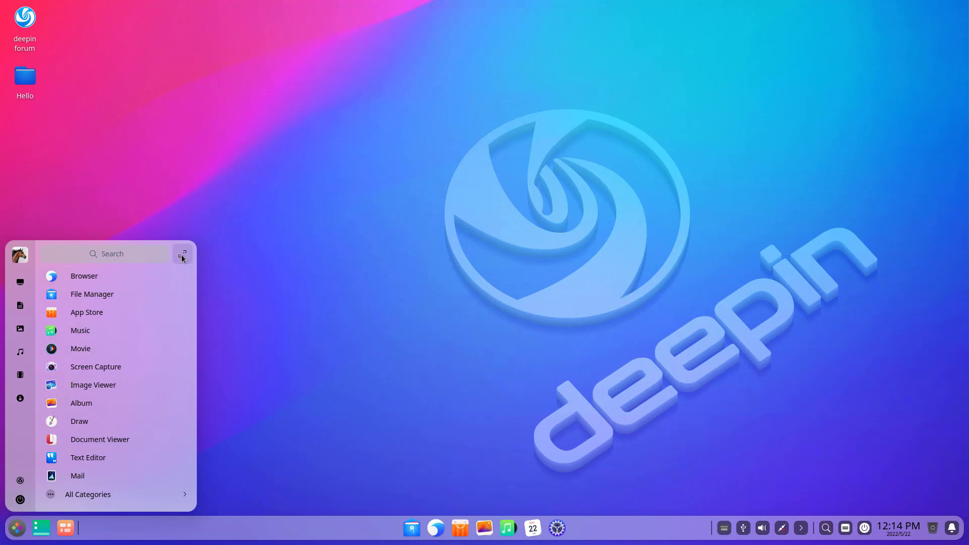
click(181, 254)
scroll(422, 252, down, 1)
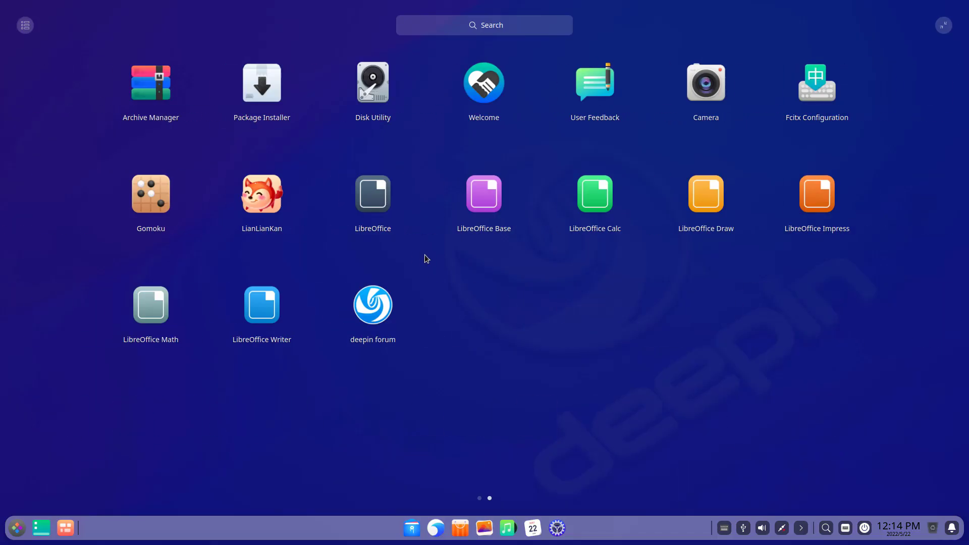
scroll(425, 254, up, 1)
scroll(453, 278, down, 1)
scroll(400, 273, up, 1)
click(813, 337)
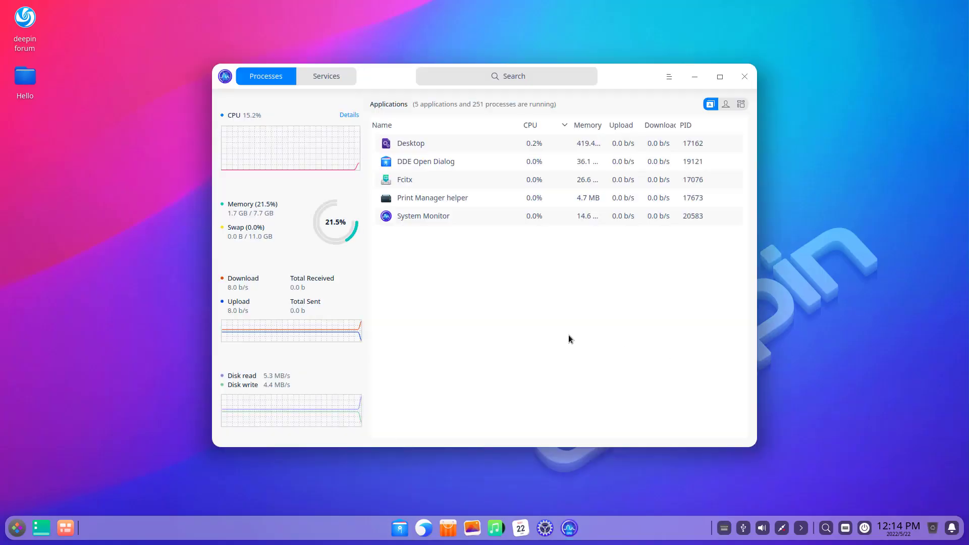
- Look over the services list, running processes and resource details in System Monitor and close it
click(319, 83)
scroll(335, 245, down, 5)
scroll(327, 222, up, 5)
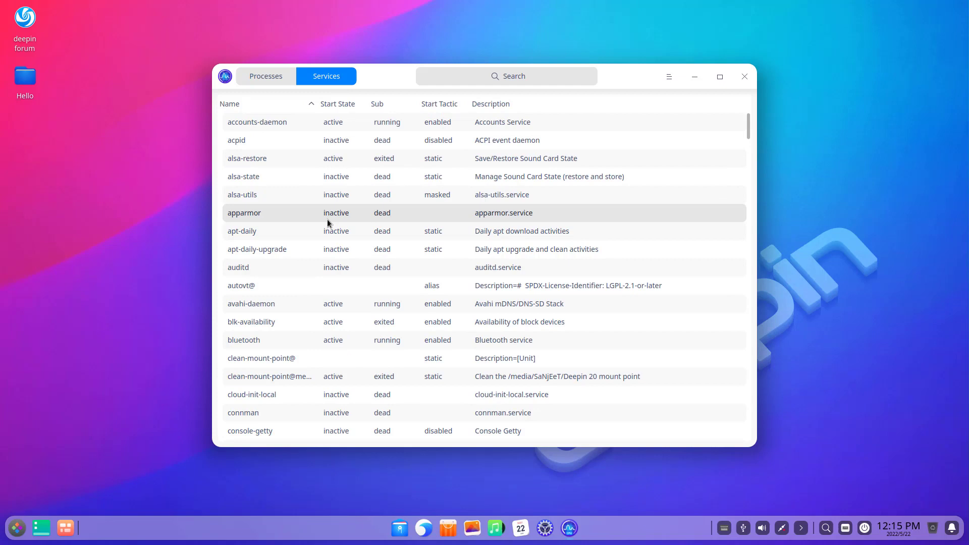
click(266, 80)
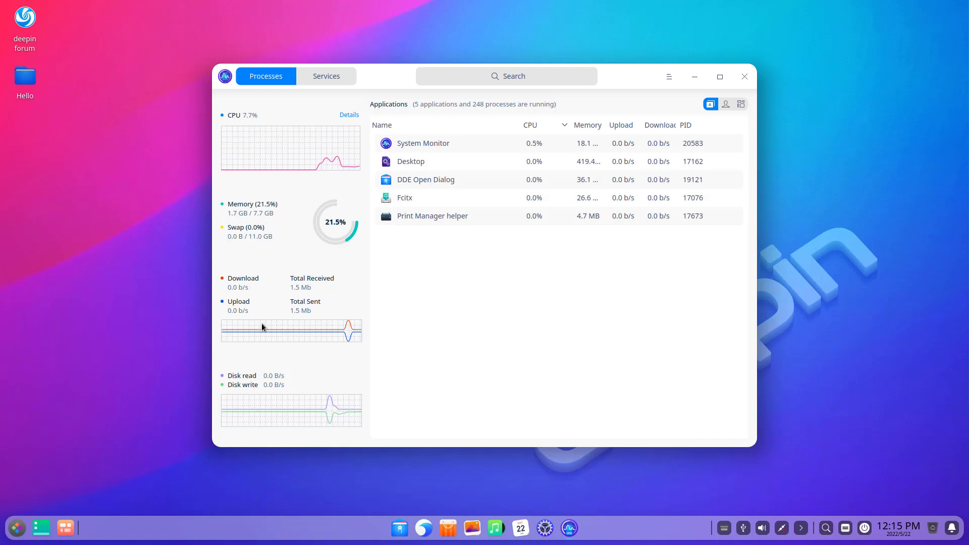
click(350, 116)
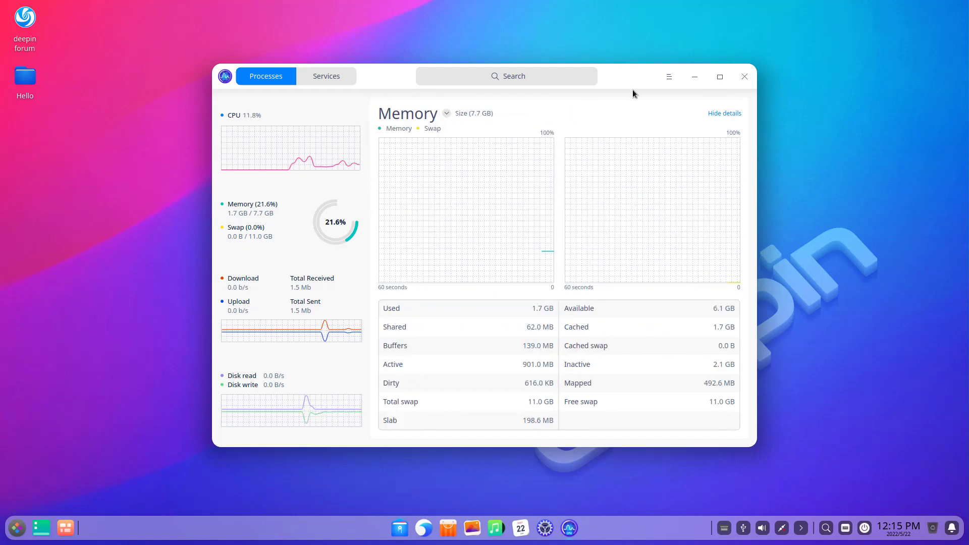
click(744, 76)
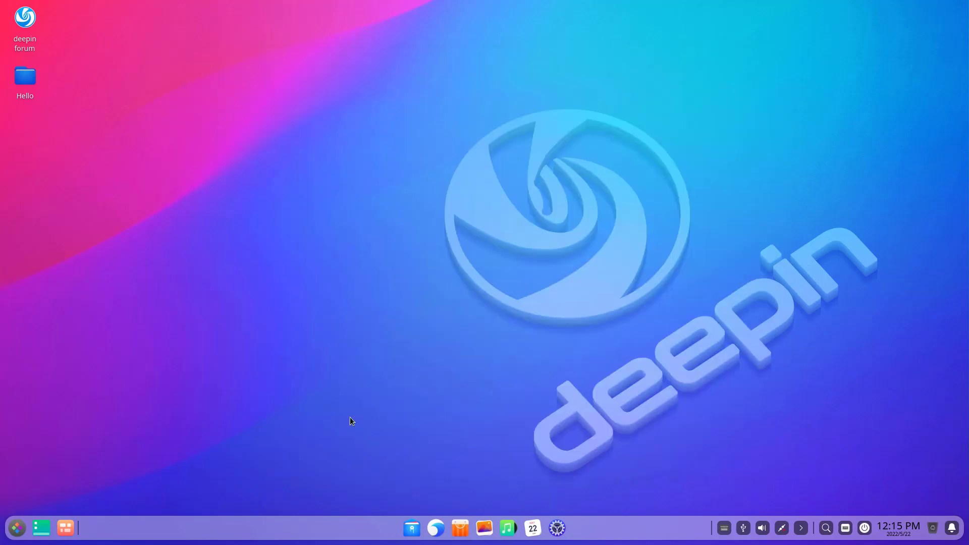
- In the launcher's category view, move Trash ahead of Computer in the System category and open File Manager
click(22, 525)
click(28, 29)
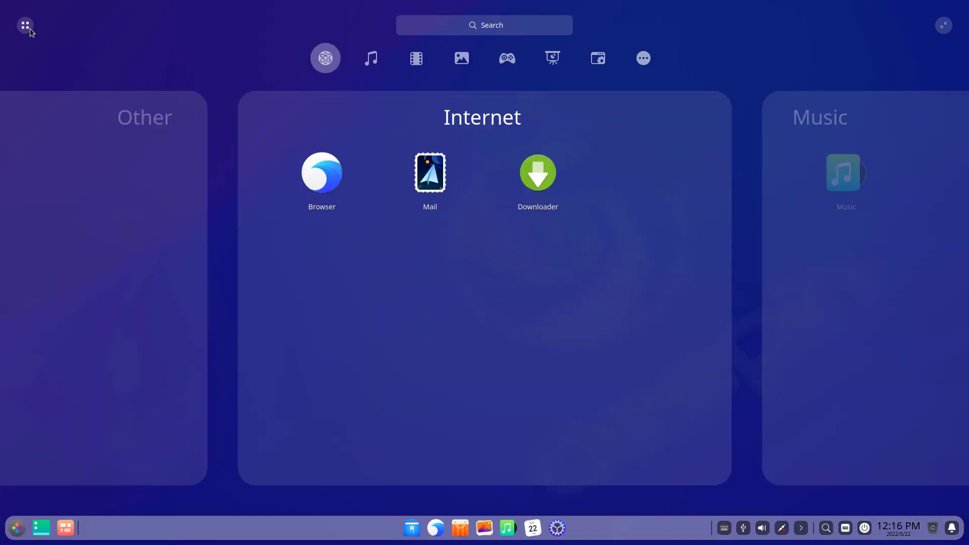
scroll(305, 284, up, 2)
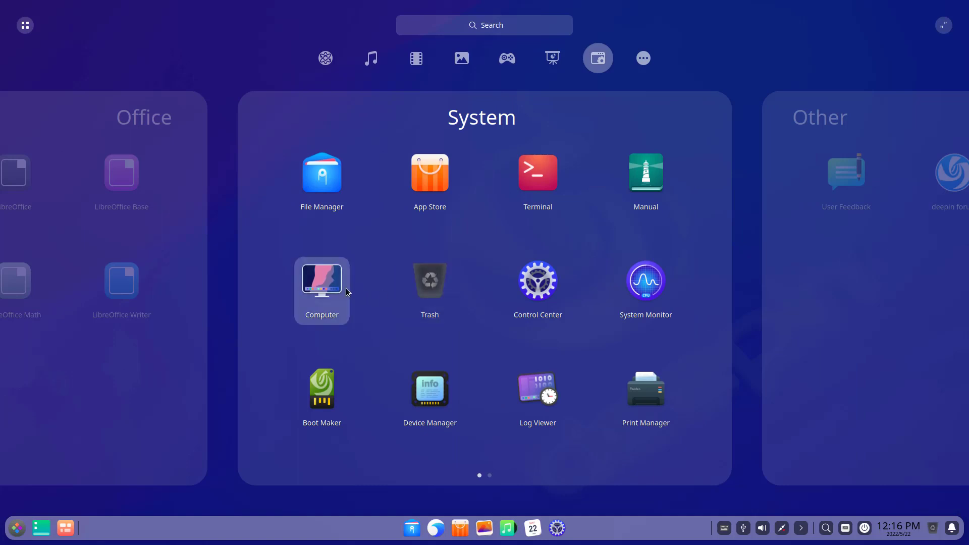
drag(430, 284, 340, 284)
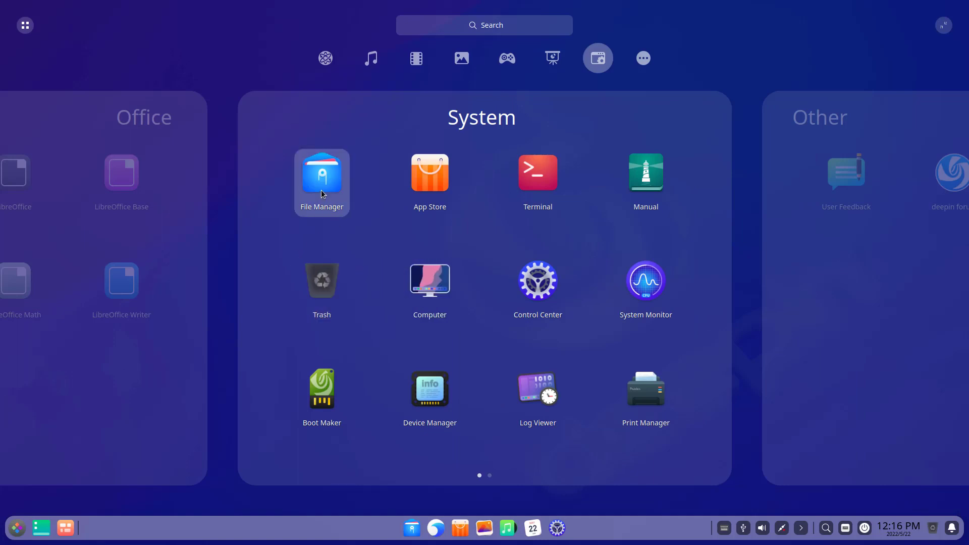
click(321, 190)
- Reopen the launcher, browse the Office, Music, Video, Games and Other categories and return to the ungrouped app view
key(super)
scroll(242, 205, up, 1)
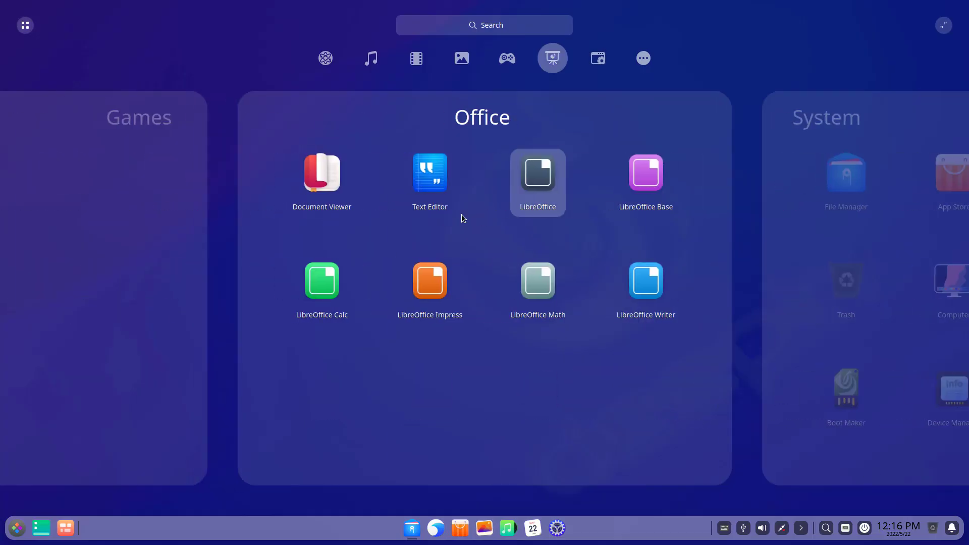
click(377, 70)
click(417, 64)
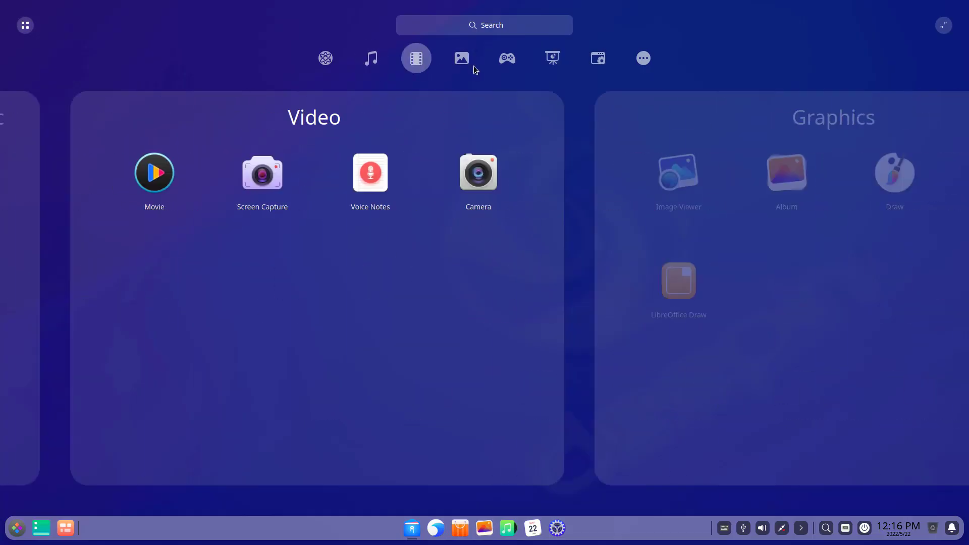
click(506, 65)
click(554, 66)
click(642, 63)
click(24, 28)
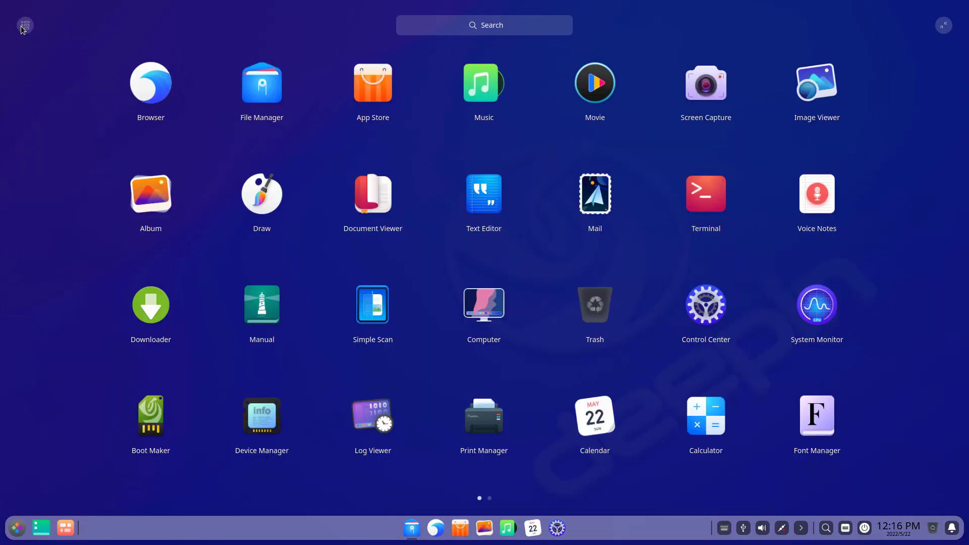
- Shrink the launcher back to its compact menu and look through its app list and categories
click(943, 25)
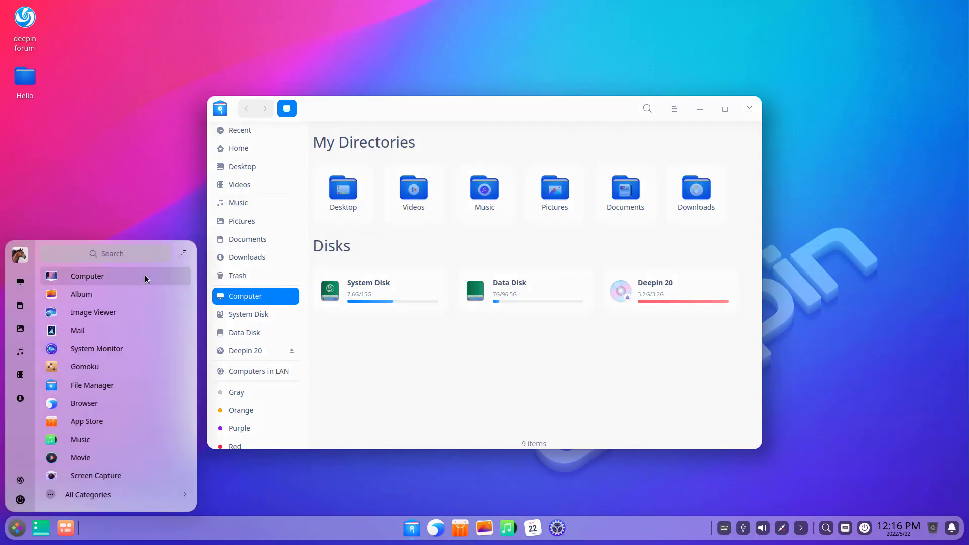
scroll(97, 444, down, 10)
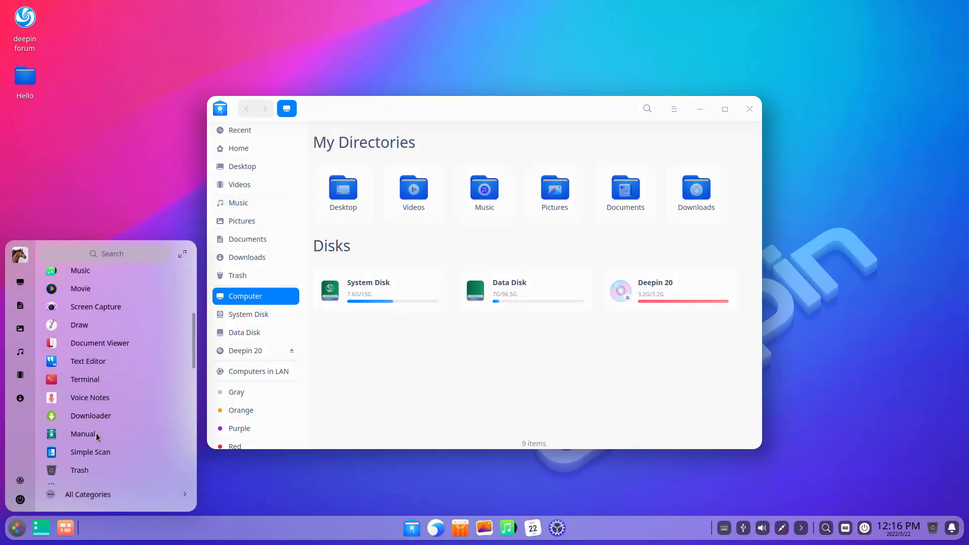
click(96, 493)
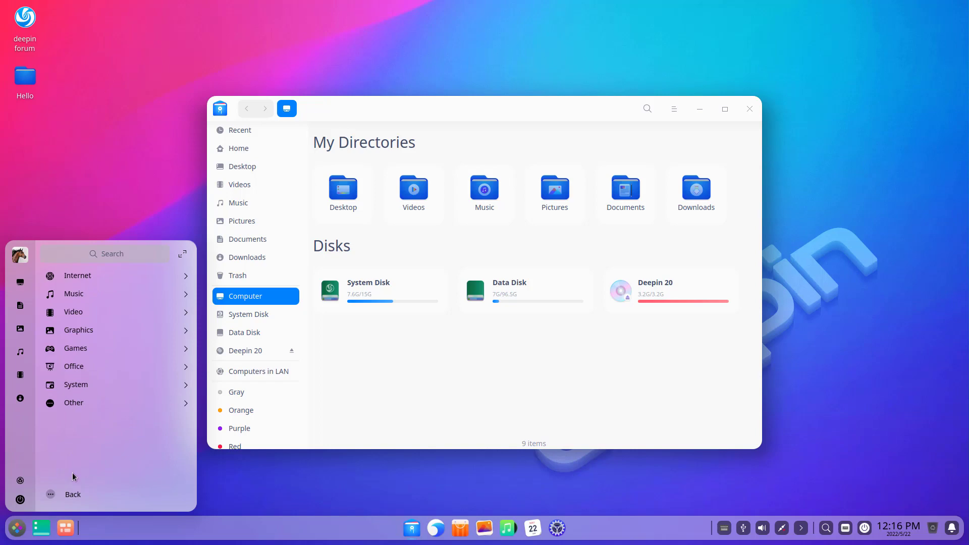
click(70, 494)
scroll(71, 458, down, 3)
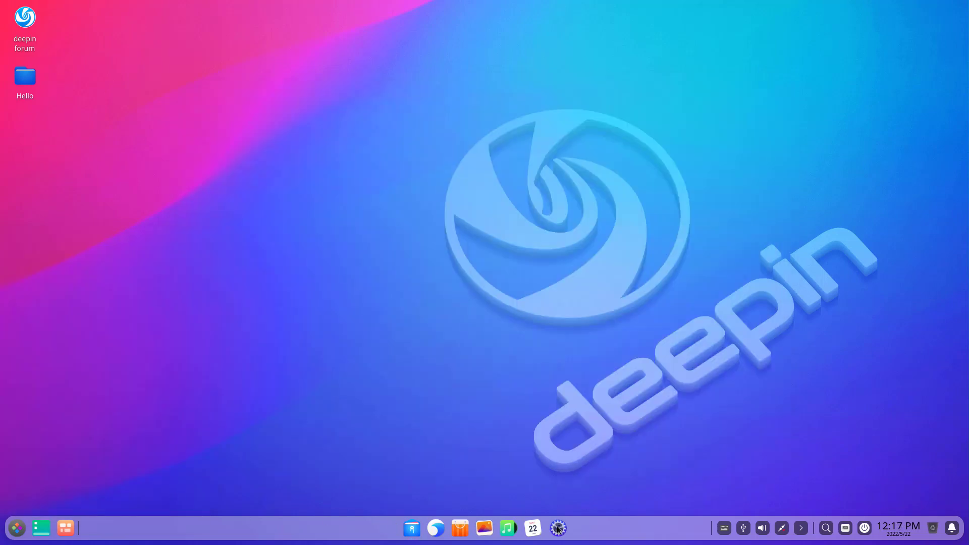
- Open Control Center and look over the Accounts, Deepin ID, Display and Default Applications settings
click(557, 528)
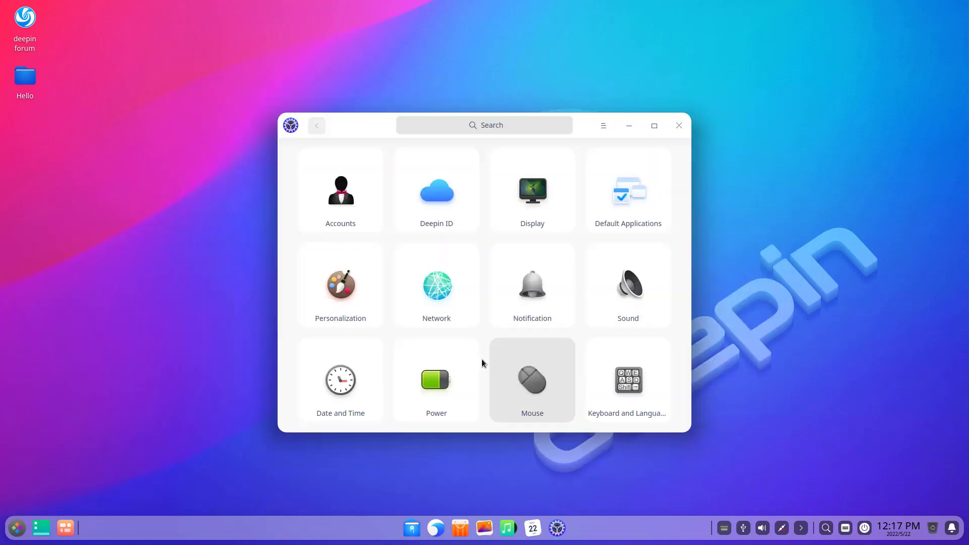
click(356, 224)
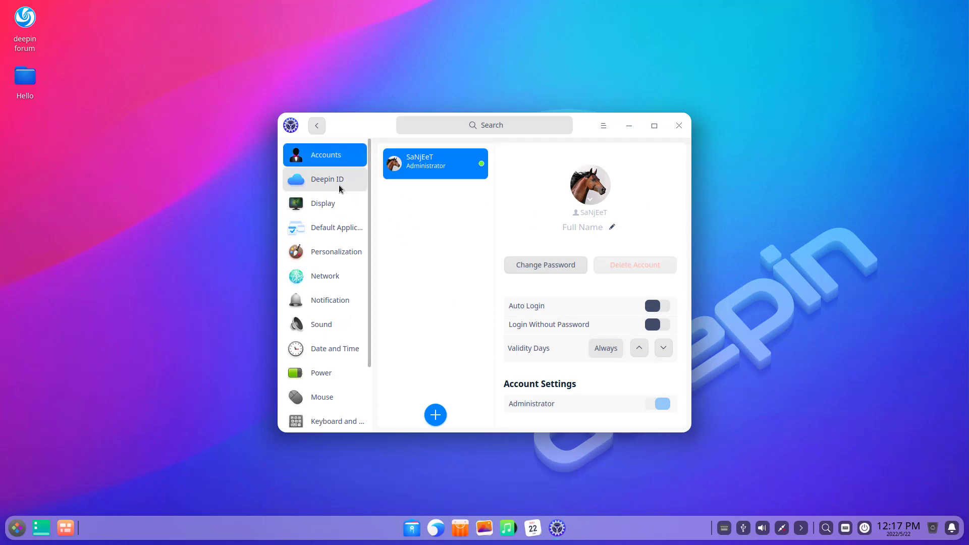
click(316, 126)
click(429, 222)
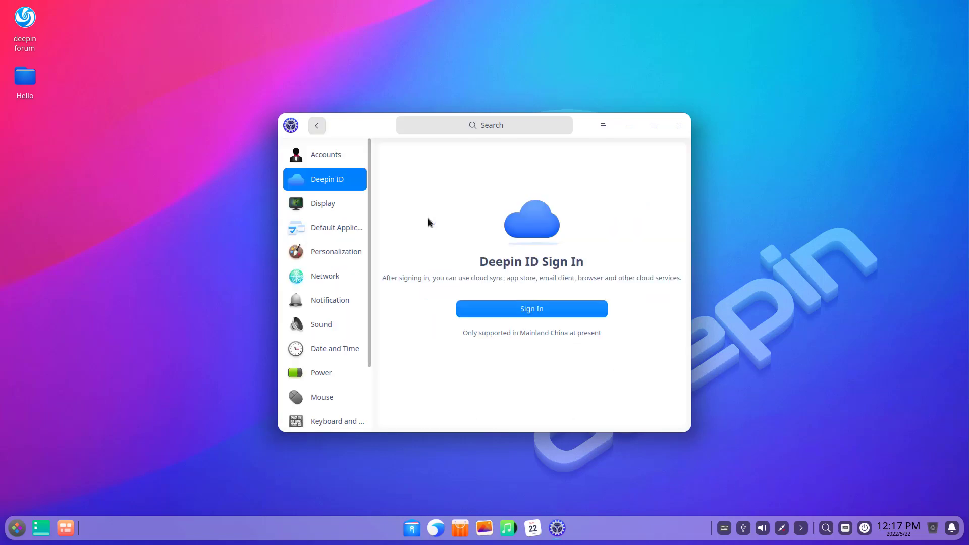
click(334, 211)
click(331, 228)
- In the Personalization settings, try the Auto theme and set the system theme to Dark
click(325, 255)
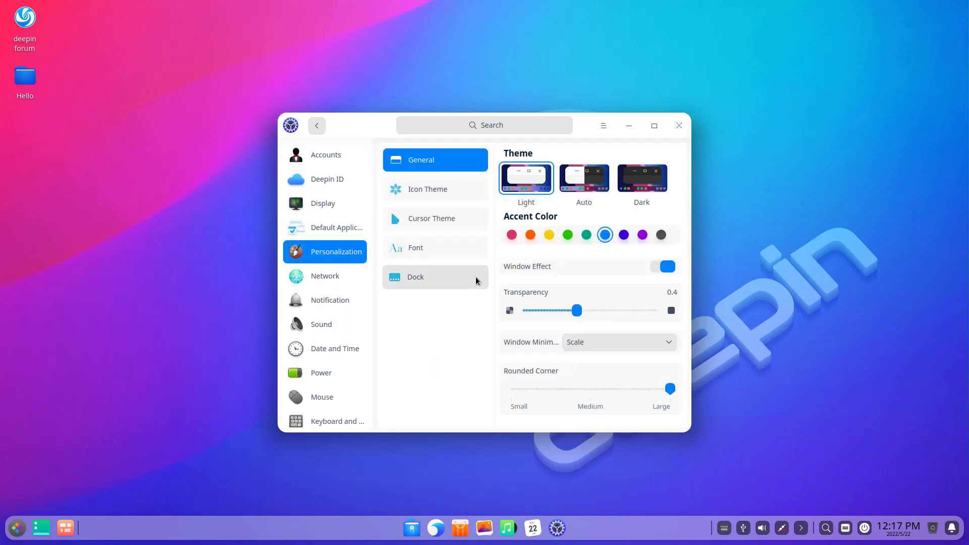
click(577, 187)
click(654, 194)
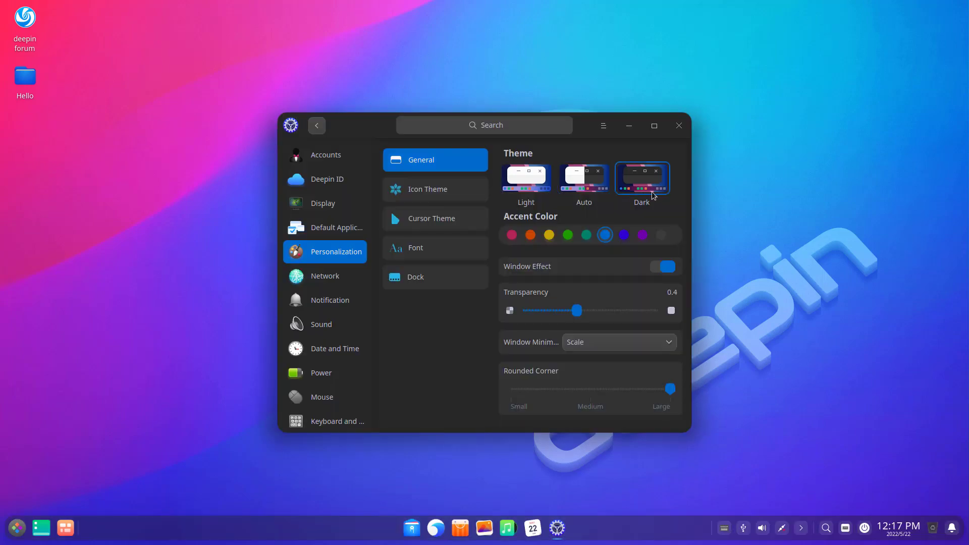
- Try the orange, yellow, green and teal accent colors and return to blue
click(529, 234)
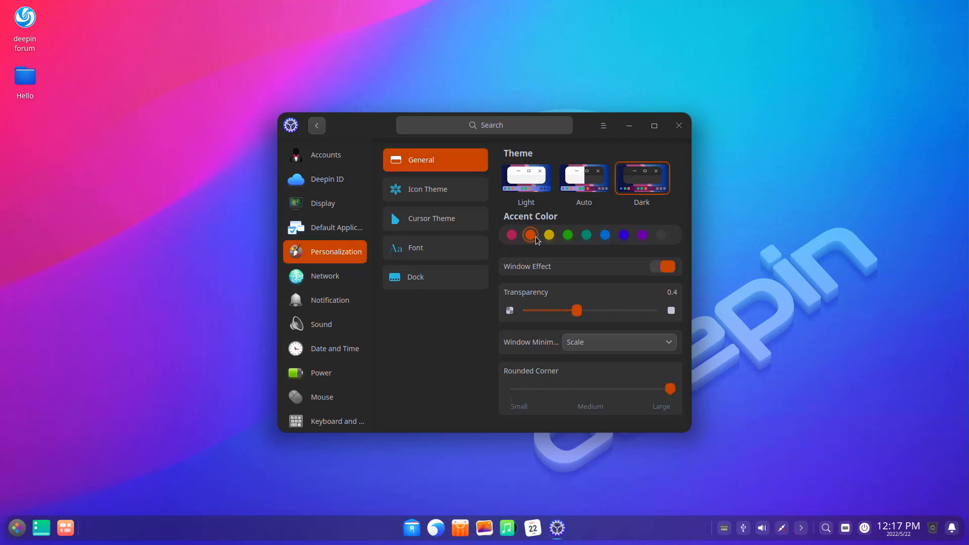
click(548, 235)
click(567, 235)
click(586, 235)
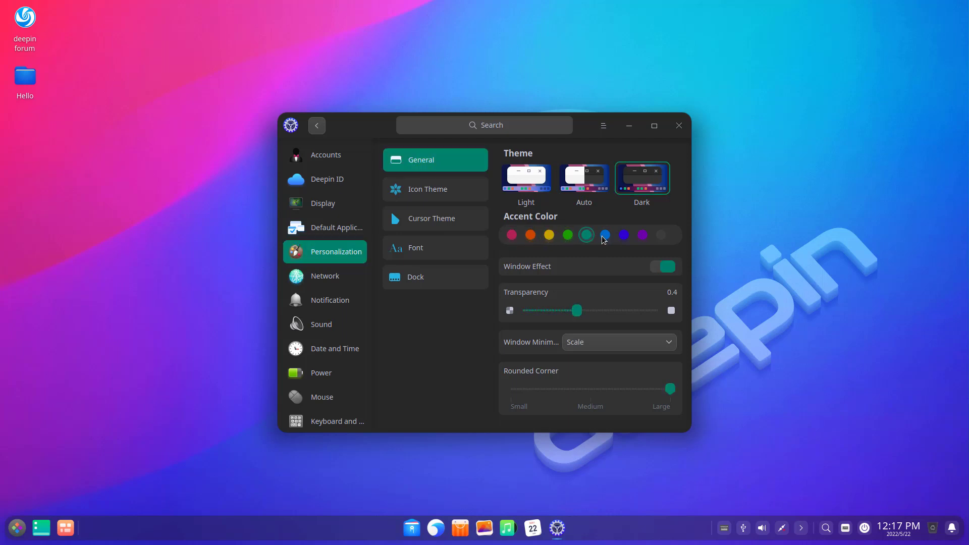
click(604, 234)
- Set the transparency to 0.33 and try the Medium rounded corner size
drag(576, 311, 567, 317)
click(594, 390)
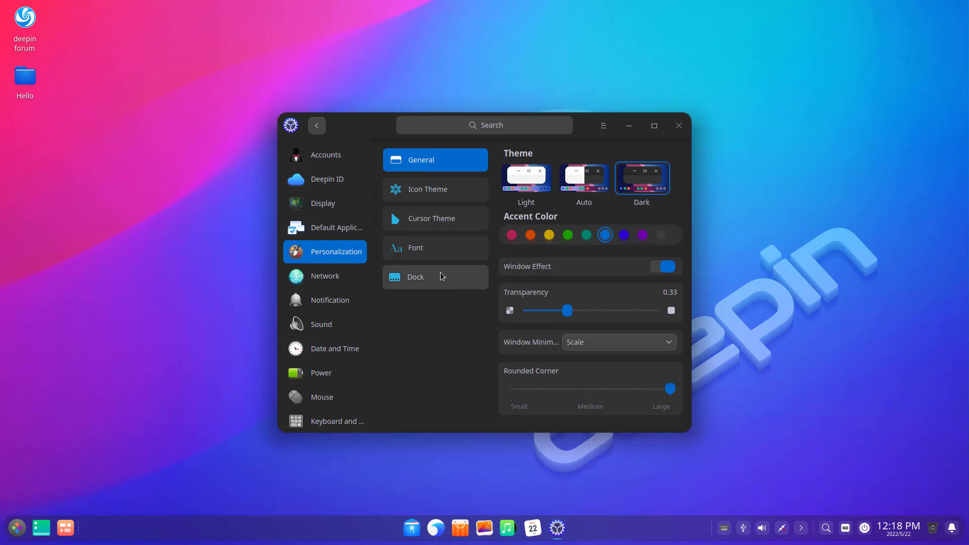
- Look through the available icon themes and set the cursor theme to bloom-dark
click(445, 197)
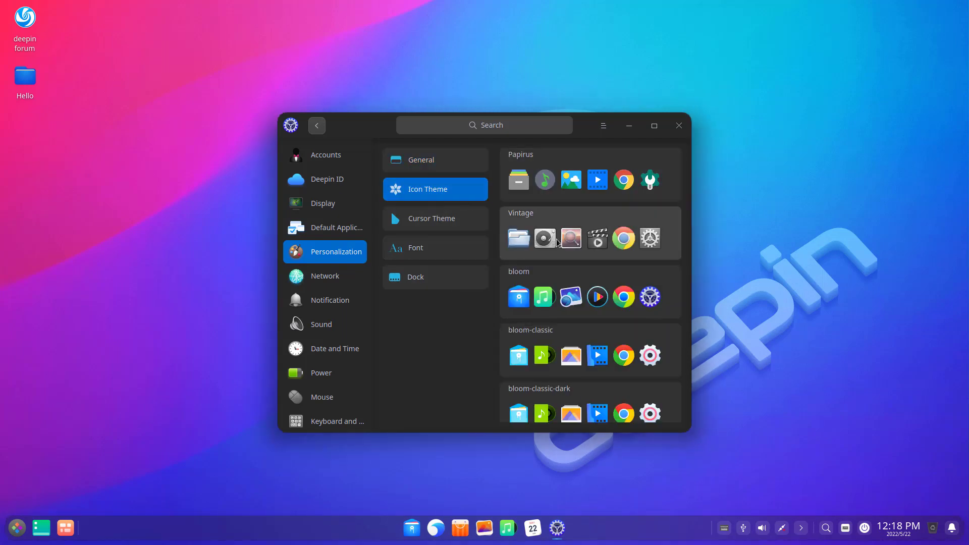
scroll(547, 343, down, 3)
click(448, 230)
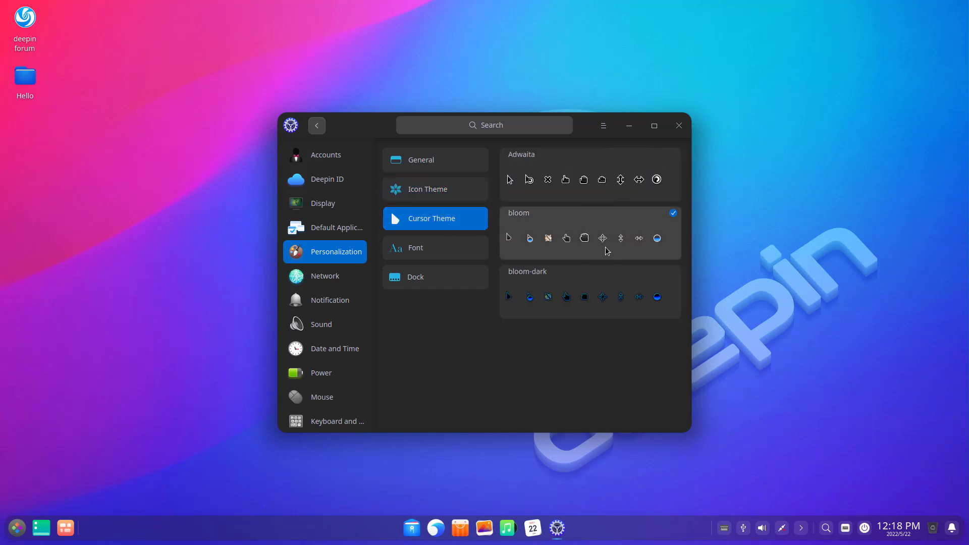
click(625, 299)
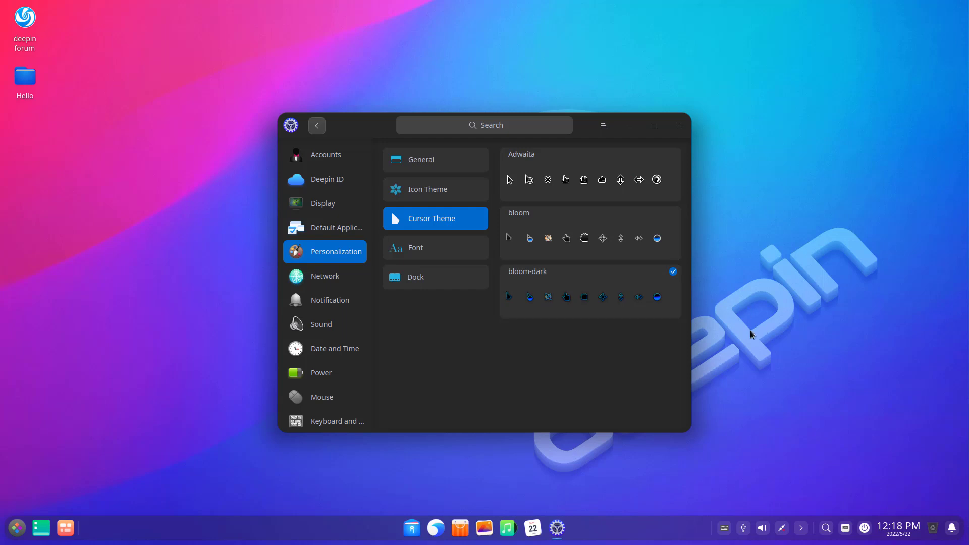
- Look over the font settings, try the dock location Top and return the dock to Bottom
click(444, 253)
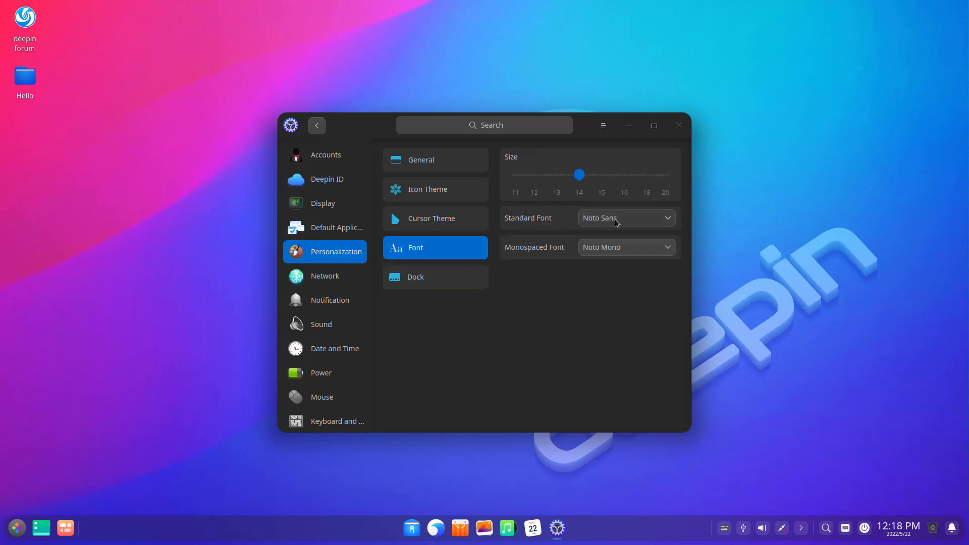
click(450, 278)
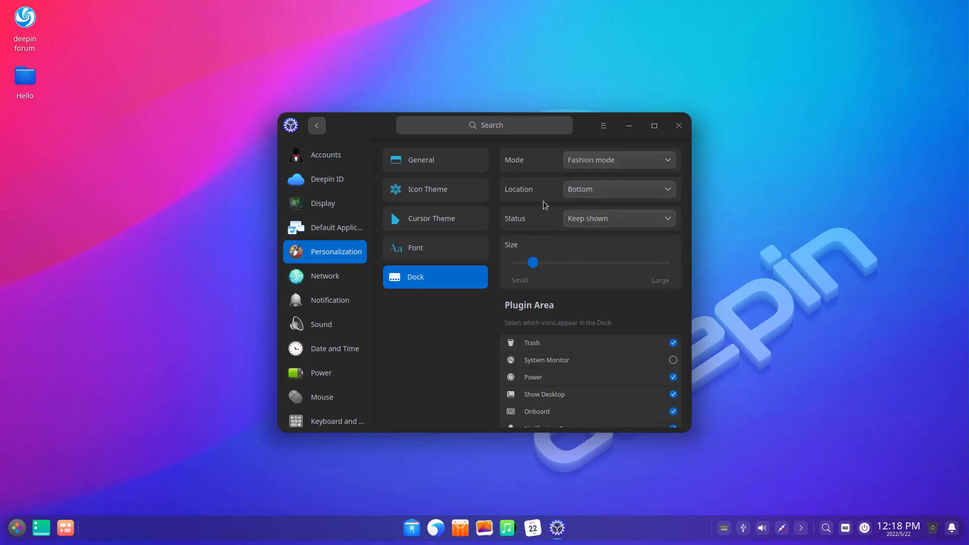
click(604, 192)
click(603, 178)
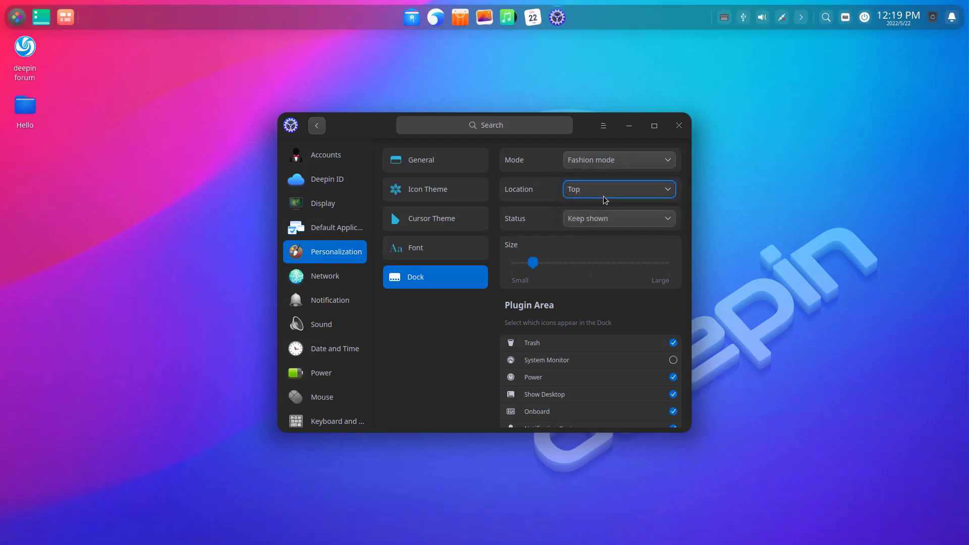
click(604, 196)
click(603, 219)
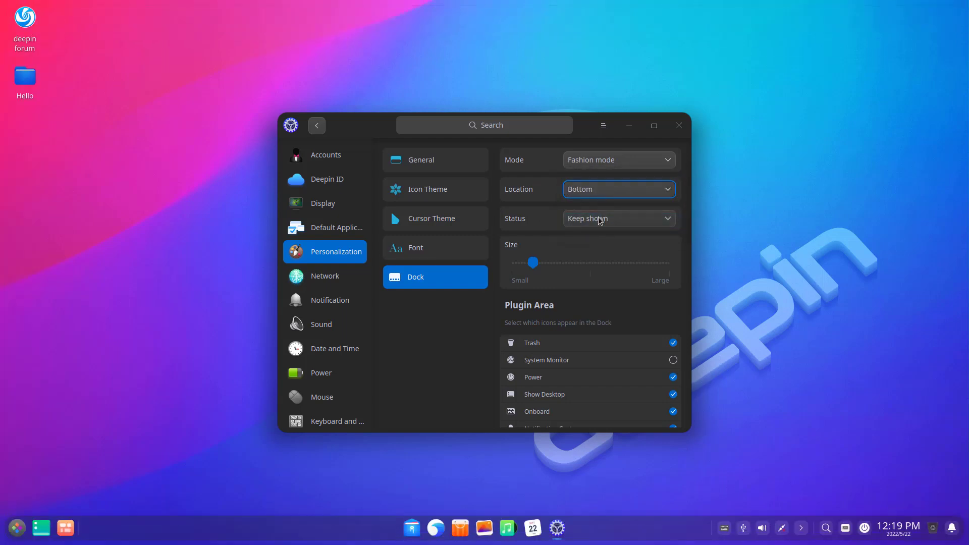
- Check the dock status options, reduce the dock size slightly and try the System Monitor icon in the plugin area
click(599, 220)
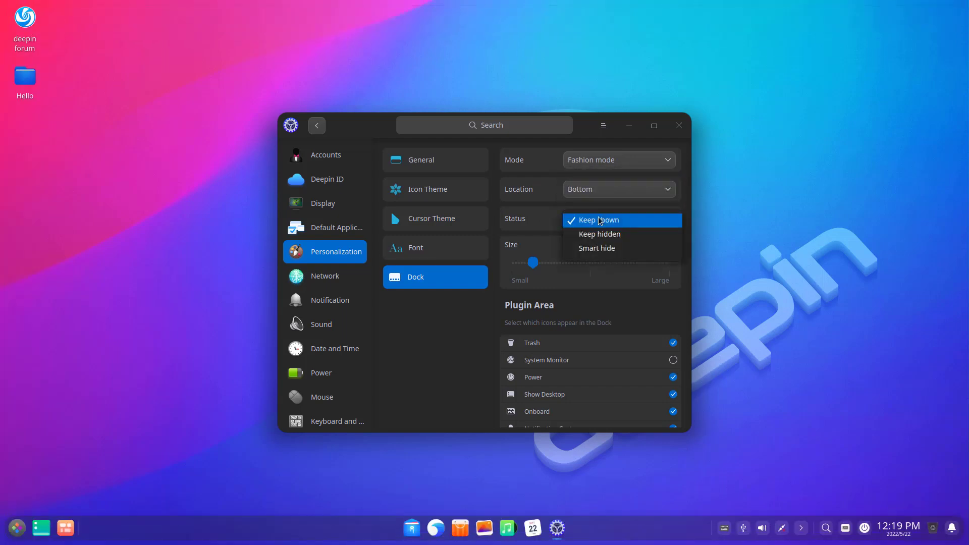
click(538, 241)
mouse_move(533, 263)
mouse_down()
mouse_move(697, 271)
mouse_move(520, 264)
mouse_up()
scroll(594, 346, down, 2)
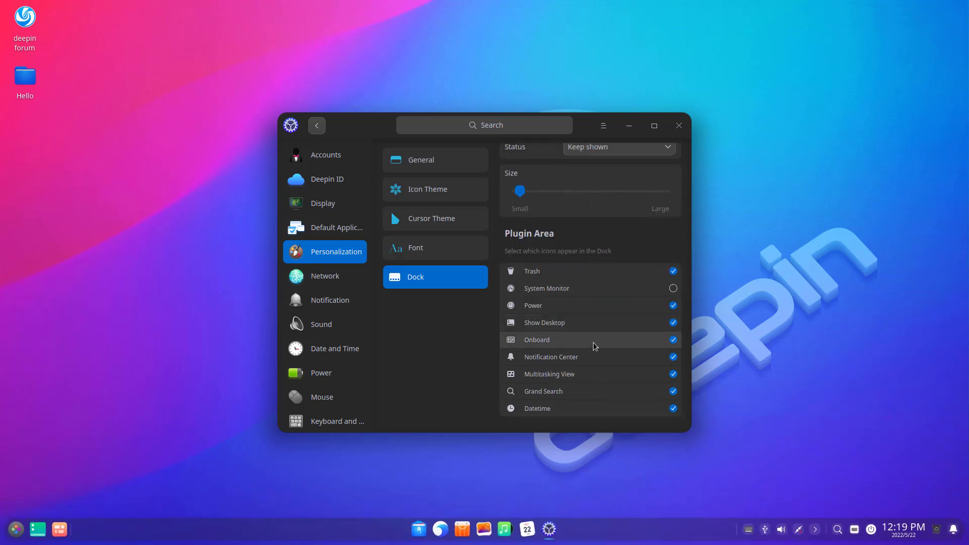
click(674, 289)
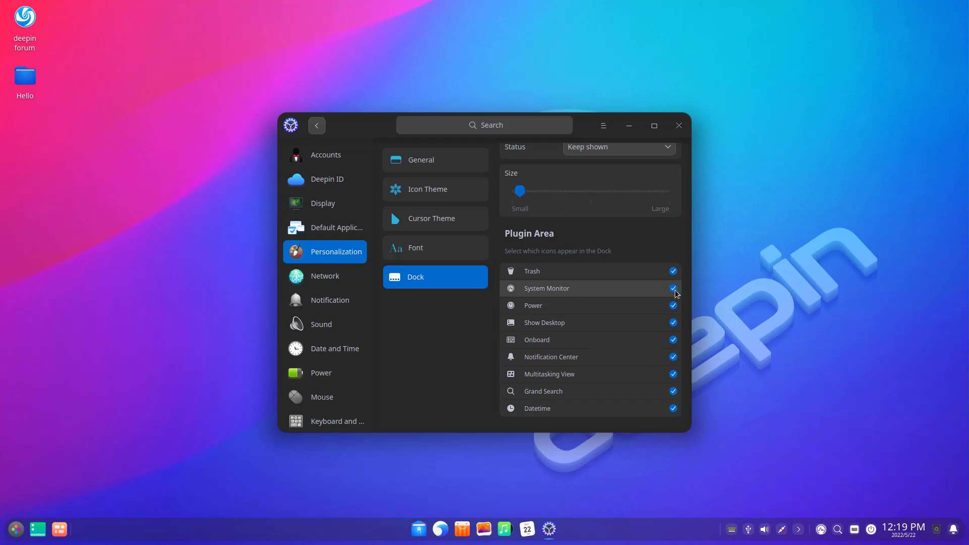
click(674, 289)
- Look through the Network, Updates, System Info and General Settings pages and close Control Center
click(339, 284)
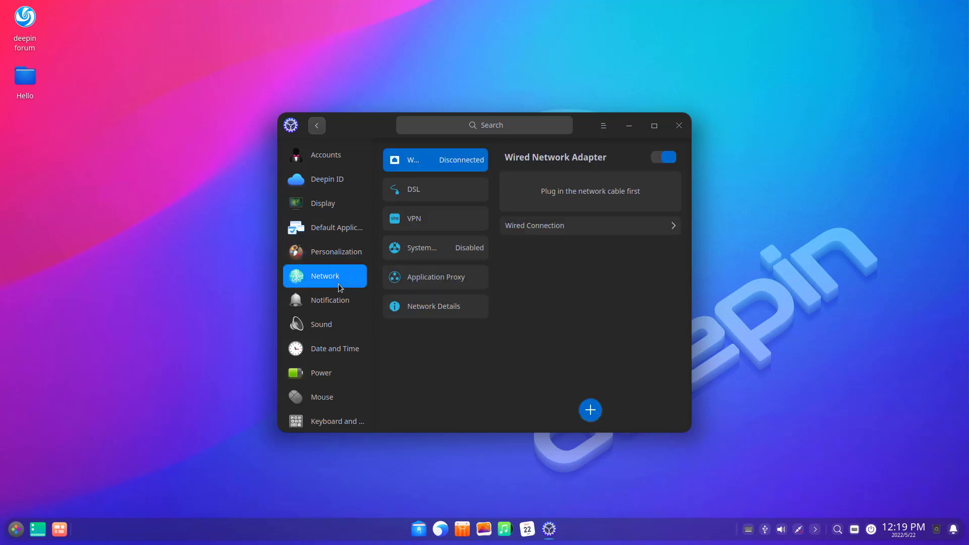
click(328, 326)
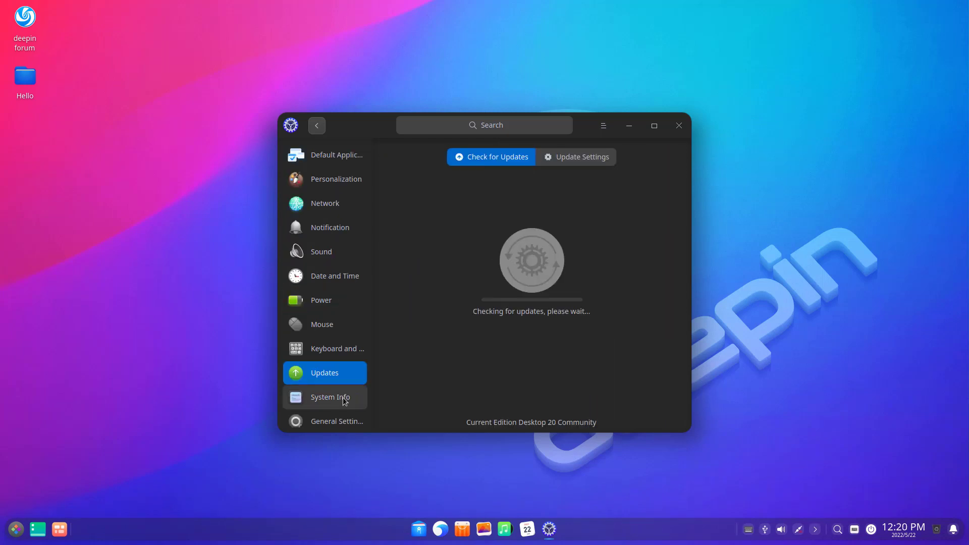
click(344, 398)
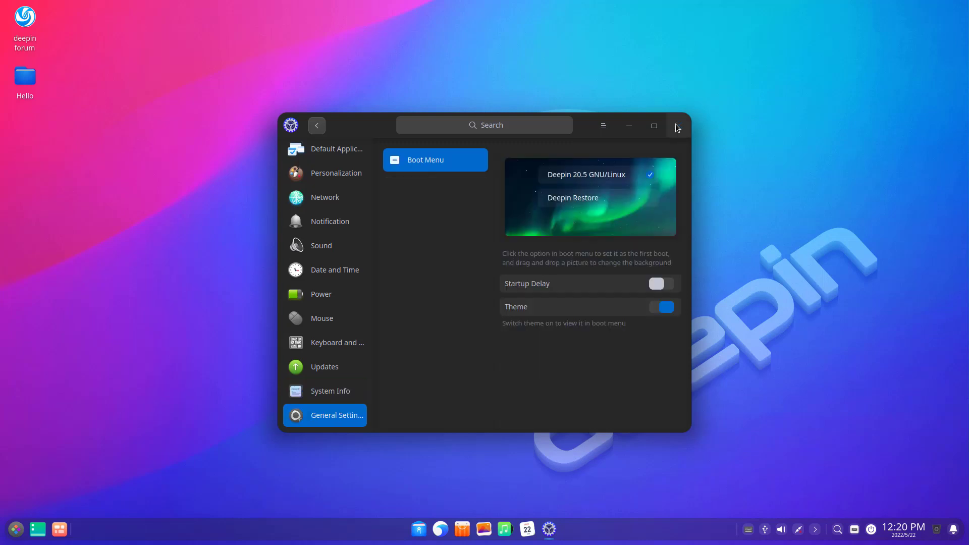
click(678, 125)
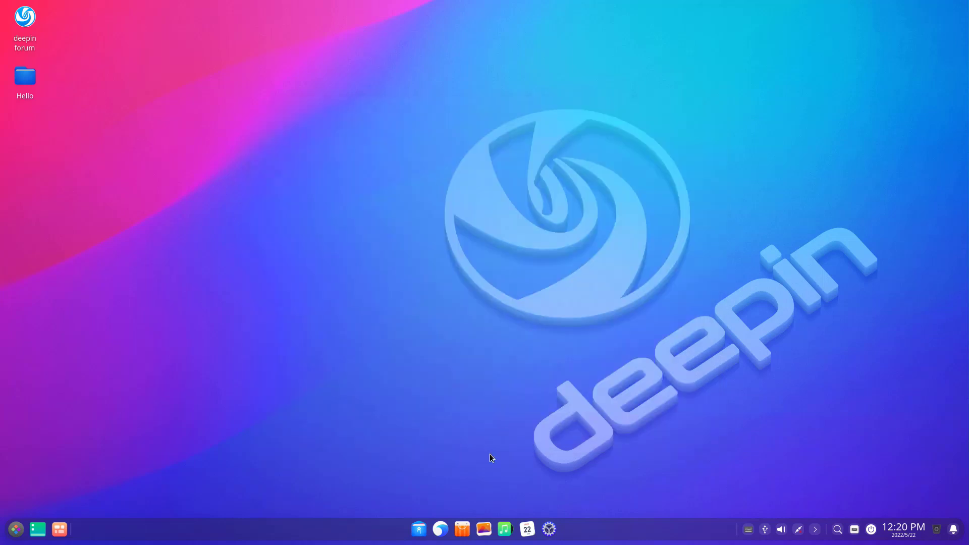
- Look at the launcher's app list and the New document options available on the desktop
key(super)
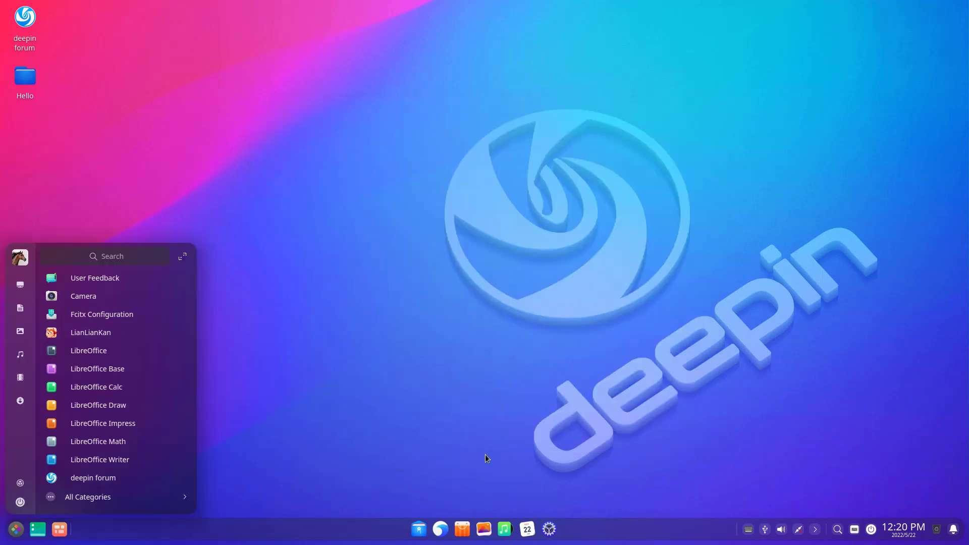
click(417, 277)
right_click(292, 193)
mouse_move(320, 222)
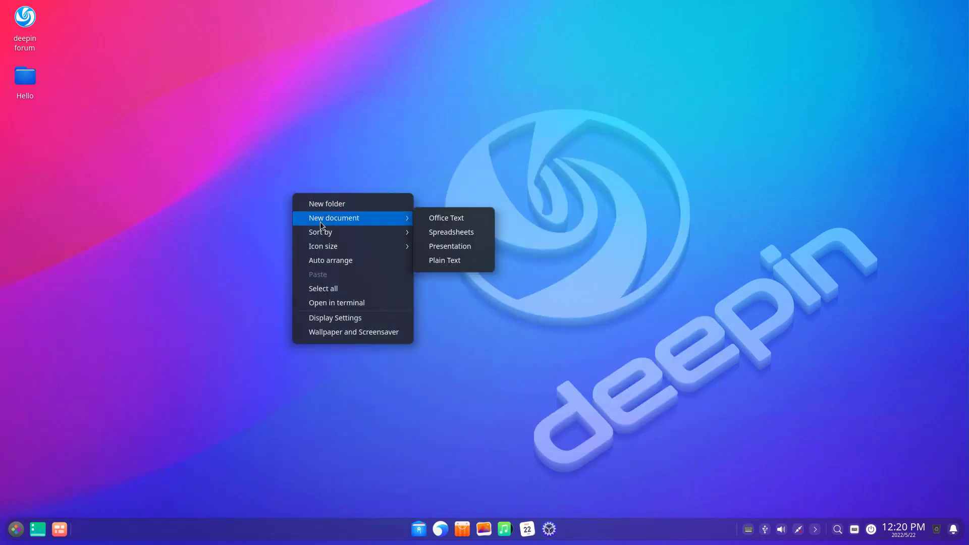
- Open the multitasking view and return to the desktop
click(59, 528)
click(59, 529)
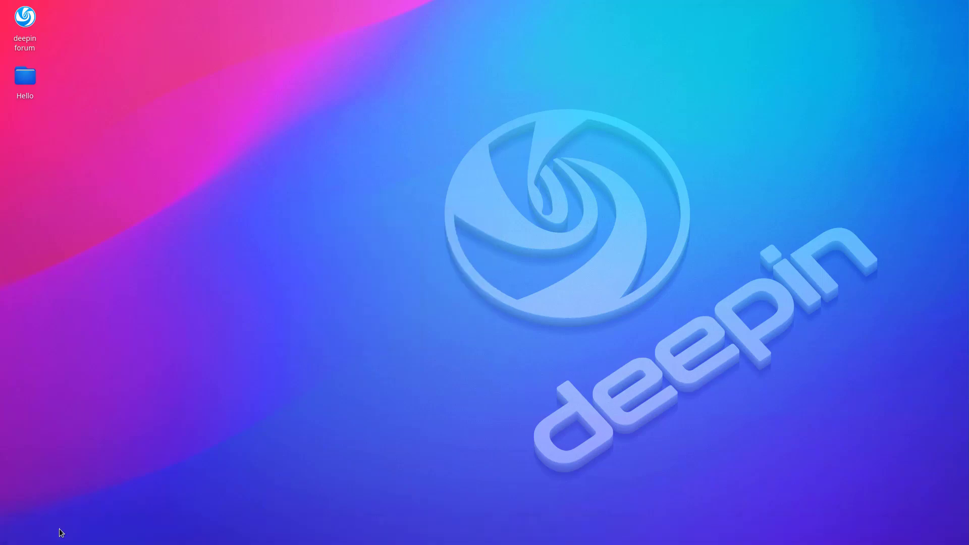
click(622, 15)
click(531, 181)
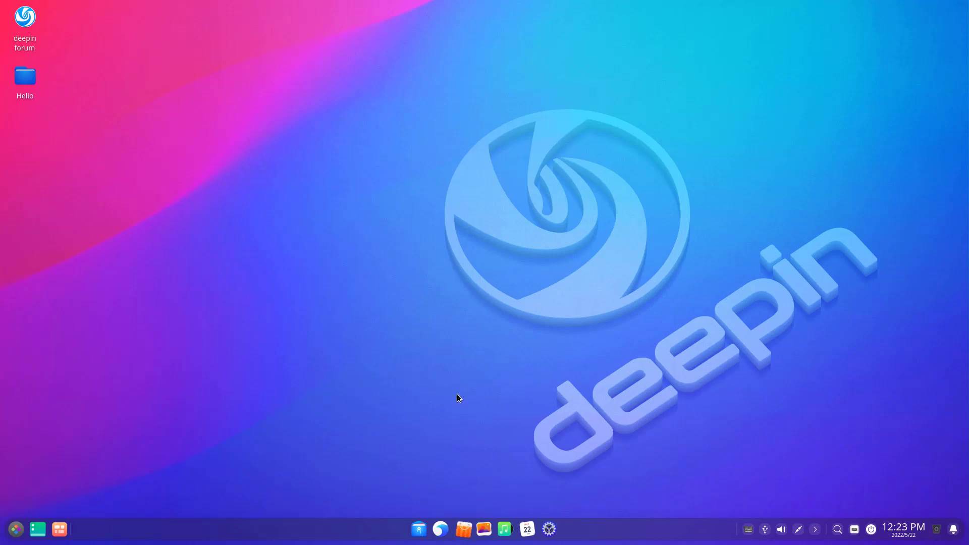
- Browse the App Store's Hot Apps, Must-haves and All listings
scroll(411, 303, down, 1)
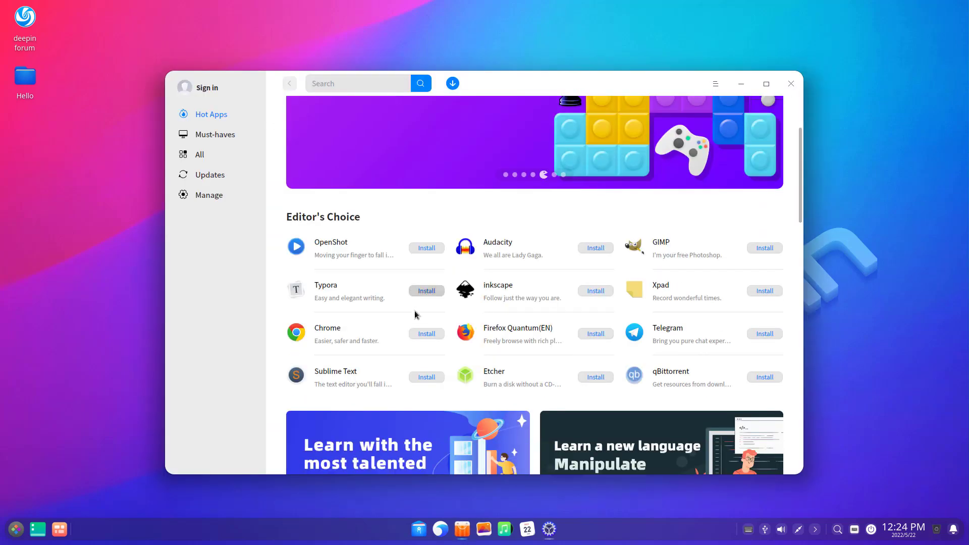
scroll(506, 368, down, 15)
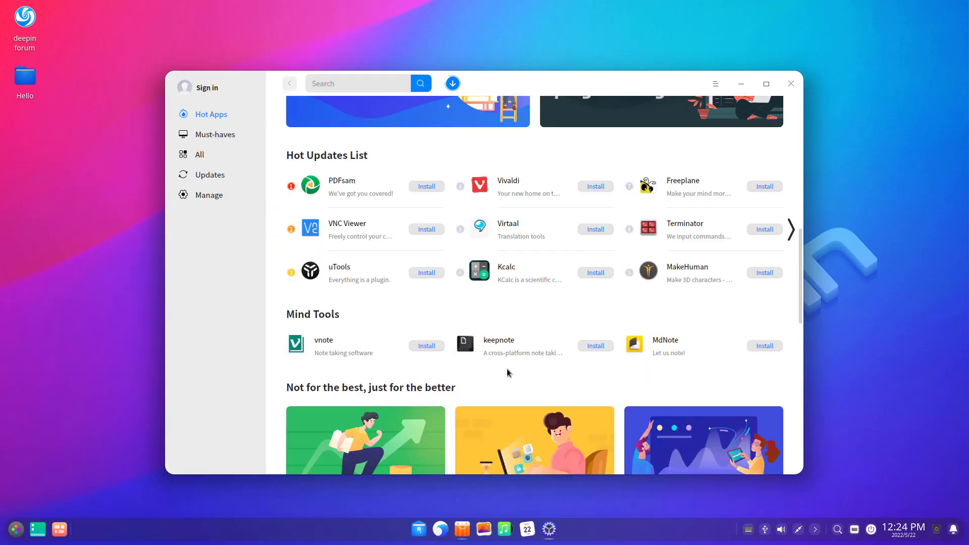
scroll(507, 372, down, 2)
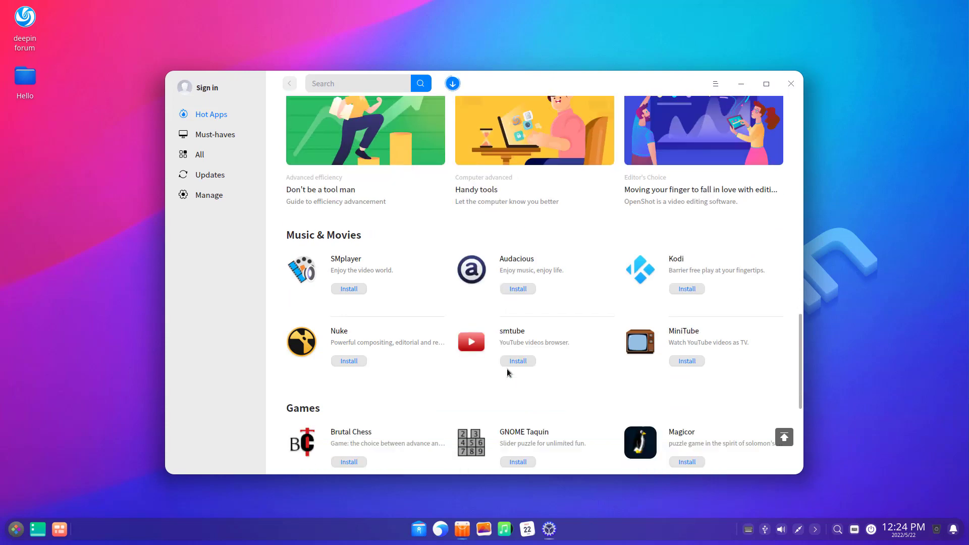
scroll(506, 368, down, 3)
click(222, 138)
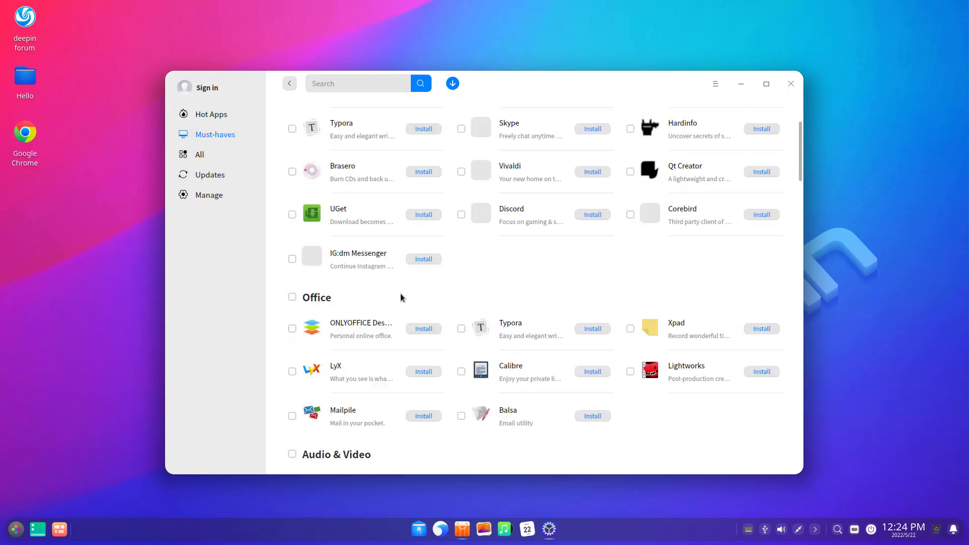
click(228, 178)
click(222, 190)
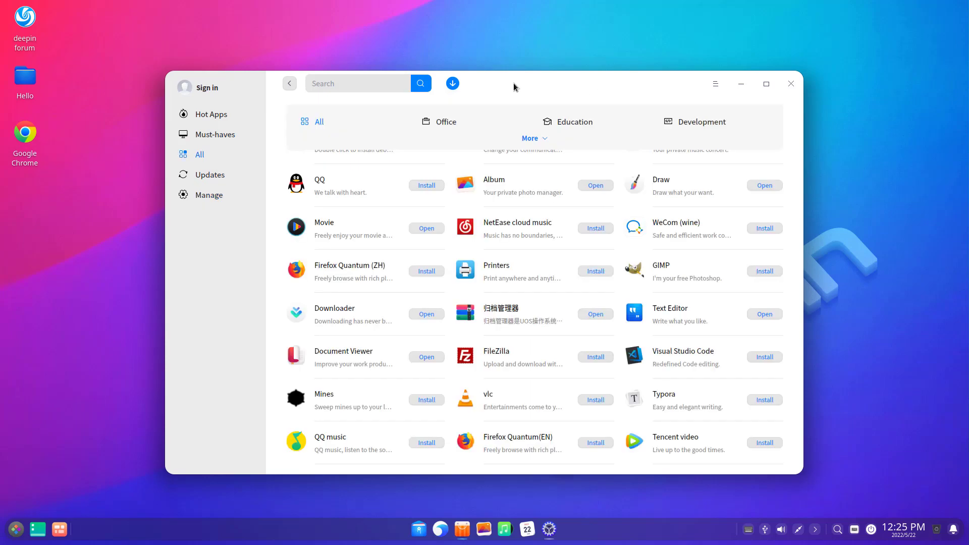
- Launch Chrome from the App Store's downloads list and search for google
click(453, 84)
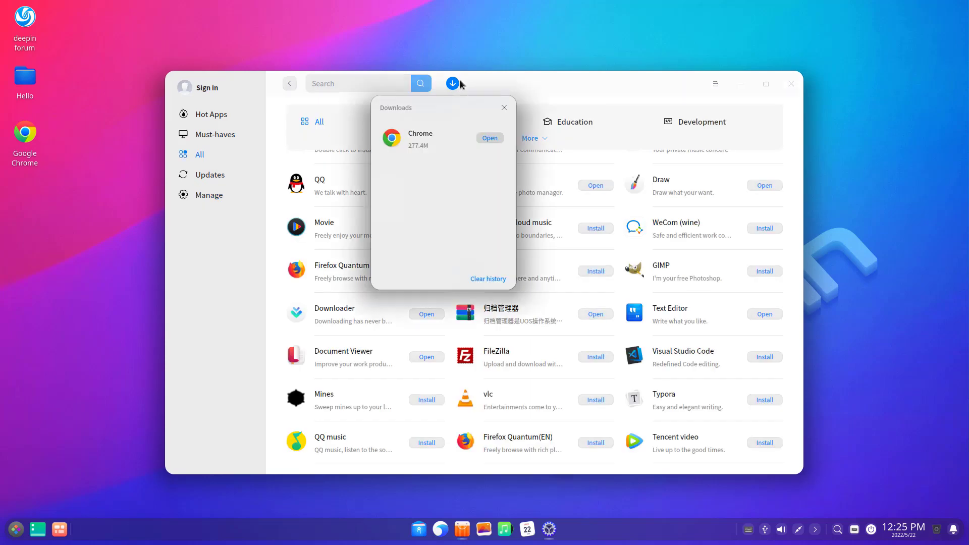
click(488, 138)
text(google)
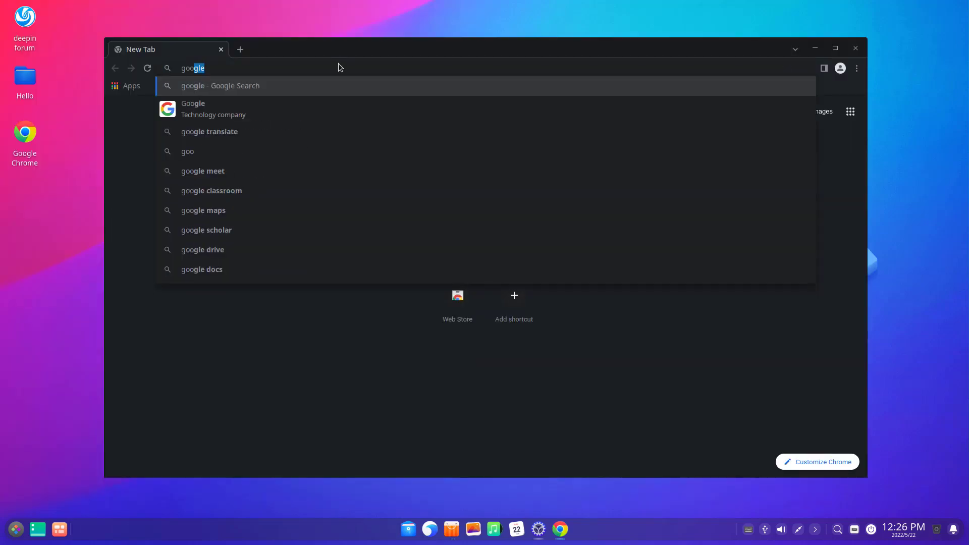
key(Return)
- Search Google for youtube, open the YouTube site and look over its home page
text(youtube)
key(Return)
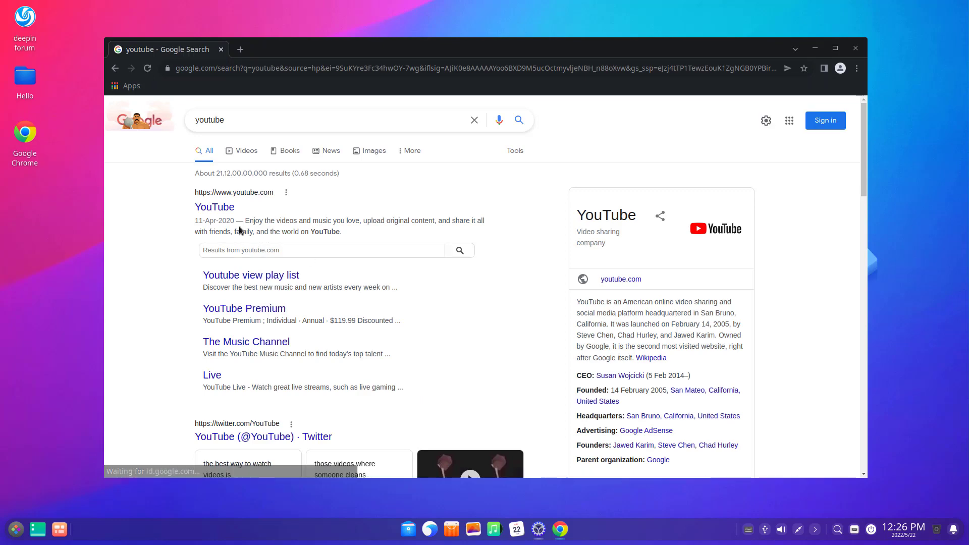
click(226, 210)
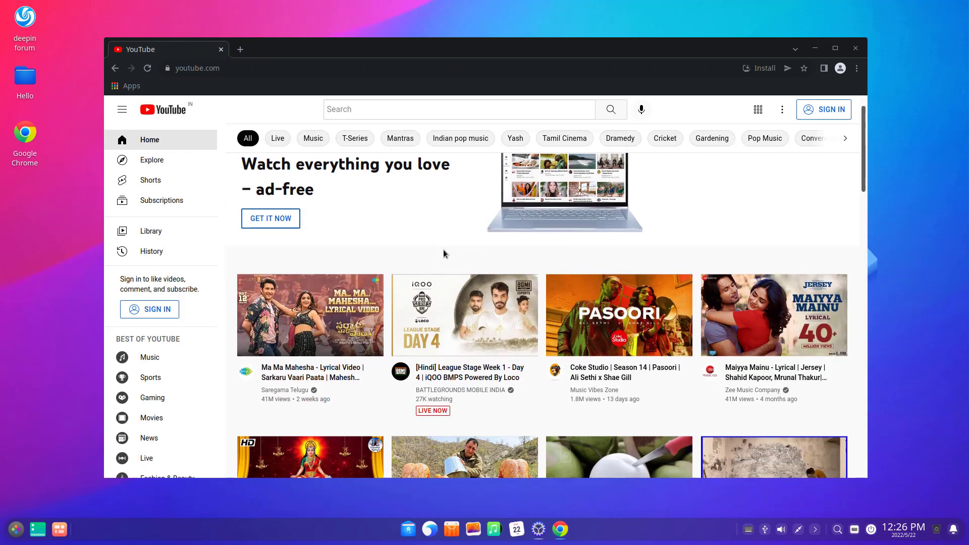
scroll(444, 253, down, 3)
- Search YouTube for "tech sanjeet", look through the channel's Videos page and close the browser
click(416, 111)
text(tech sanjeet)
key(Return)
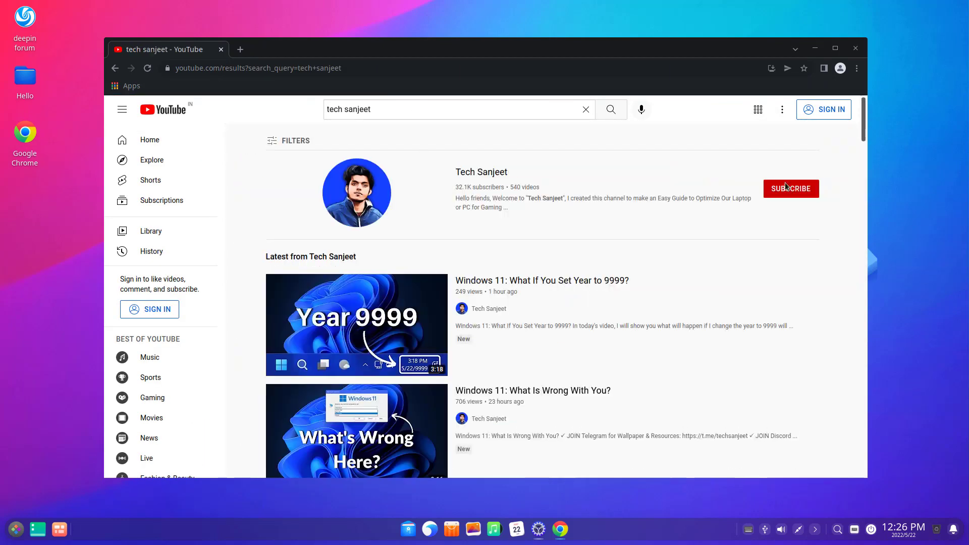
click(436, 218)
click(354, 289)
scroll(569, 298, down, 2)
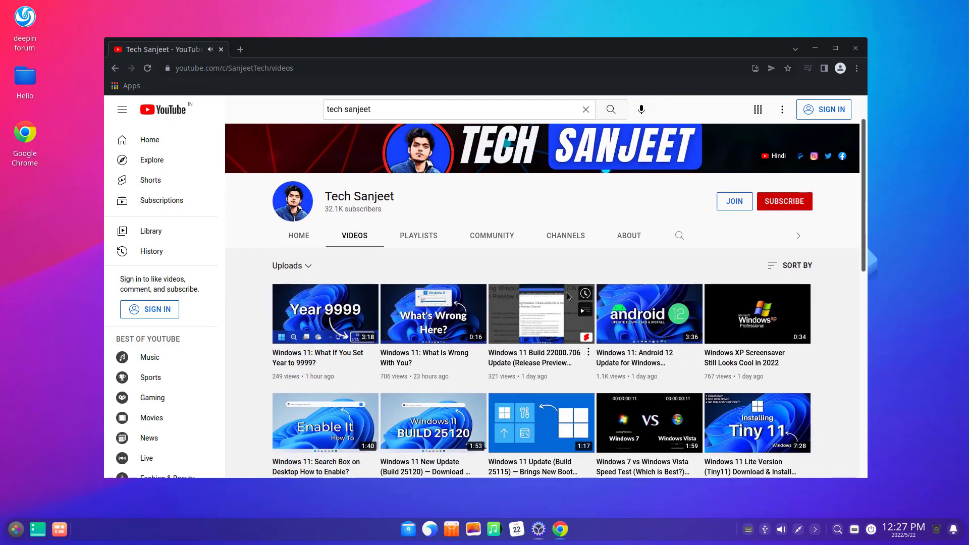
scroll(569, 298, down, 3)
click(856, 48)
- Shut down the computer from the launcher's power options
key(super)
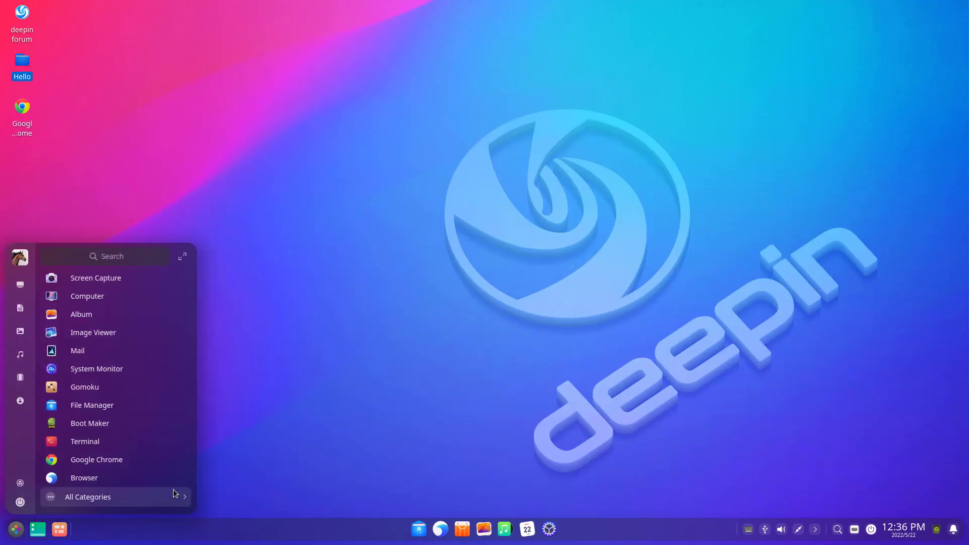
click(20, 502)
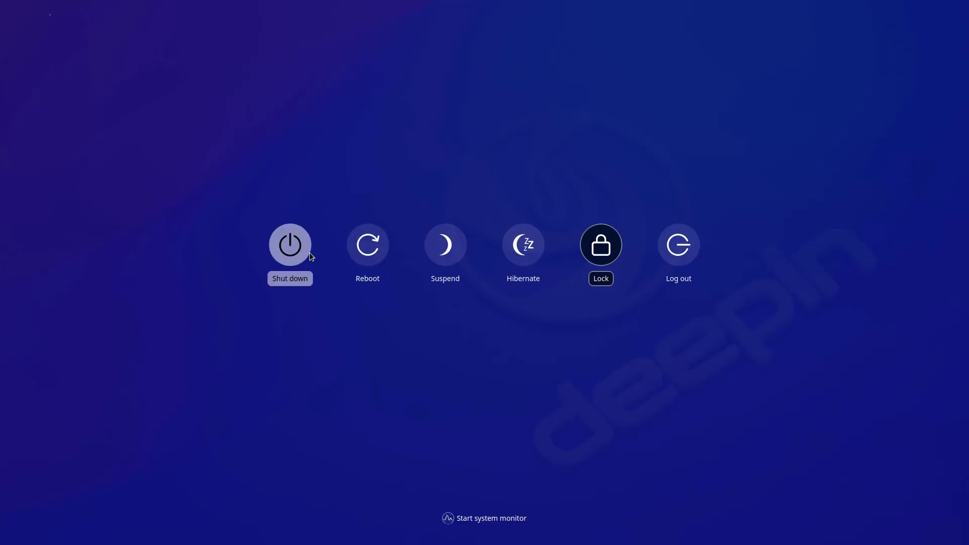
click(289, 246)
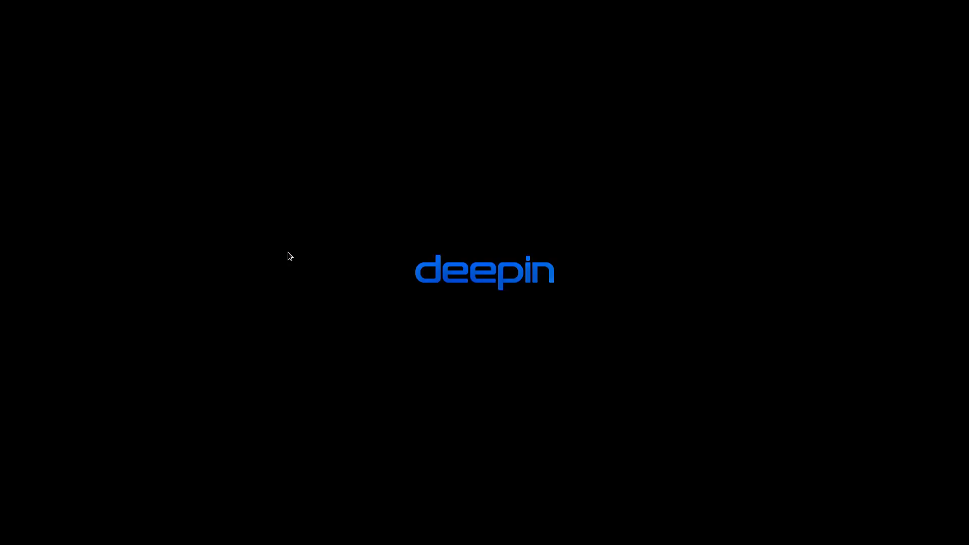